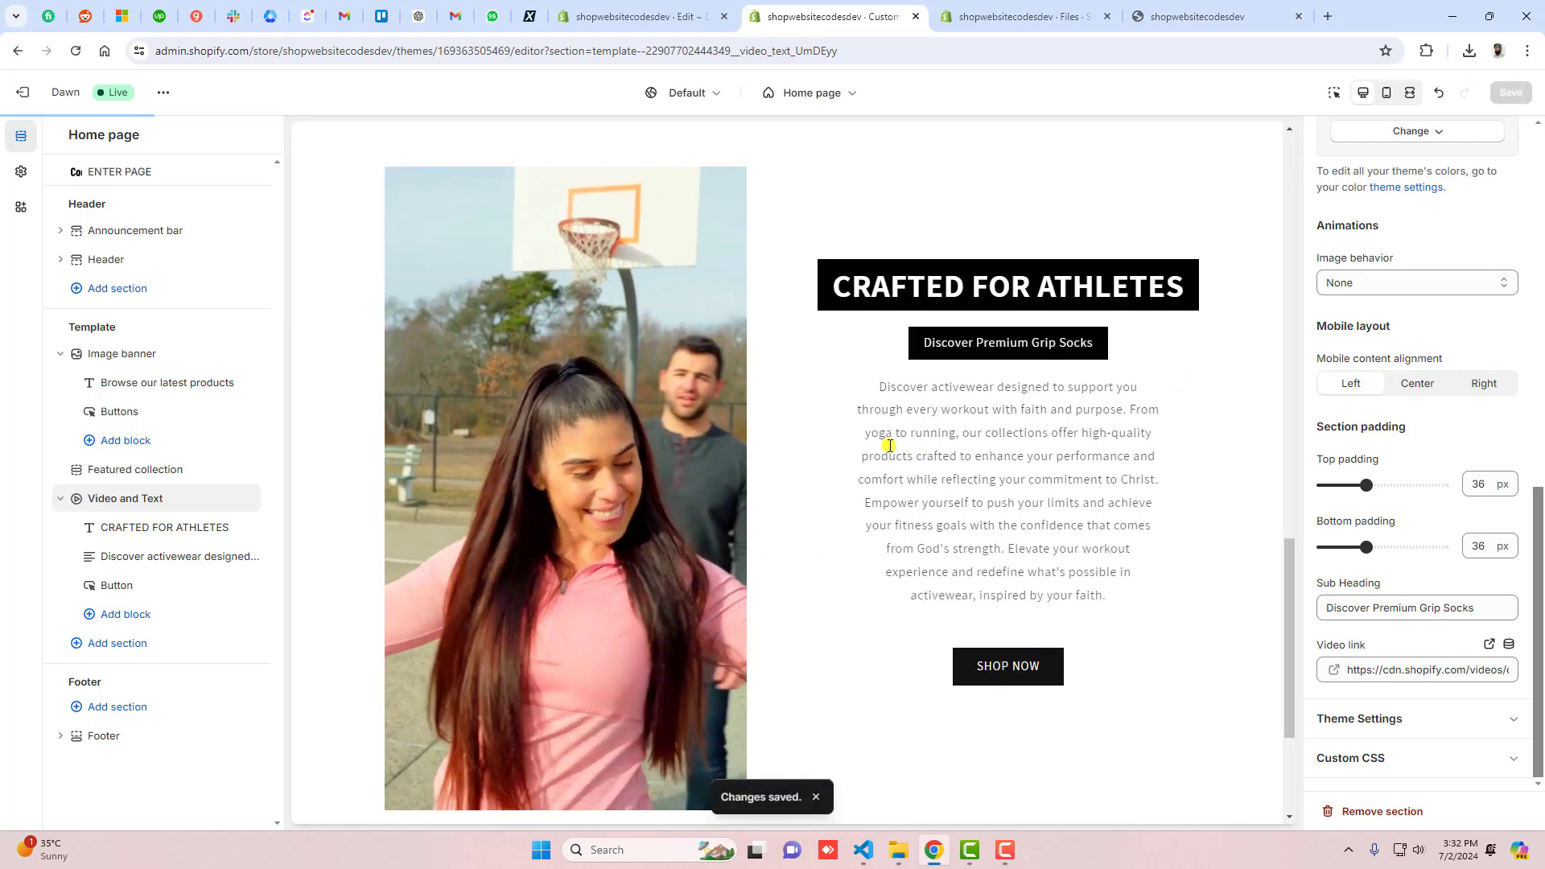
pyautogui.scroll(-5, 887, 446)
pyautogui.scroll(8, 888, 447)
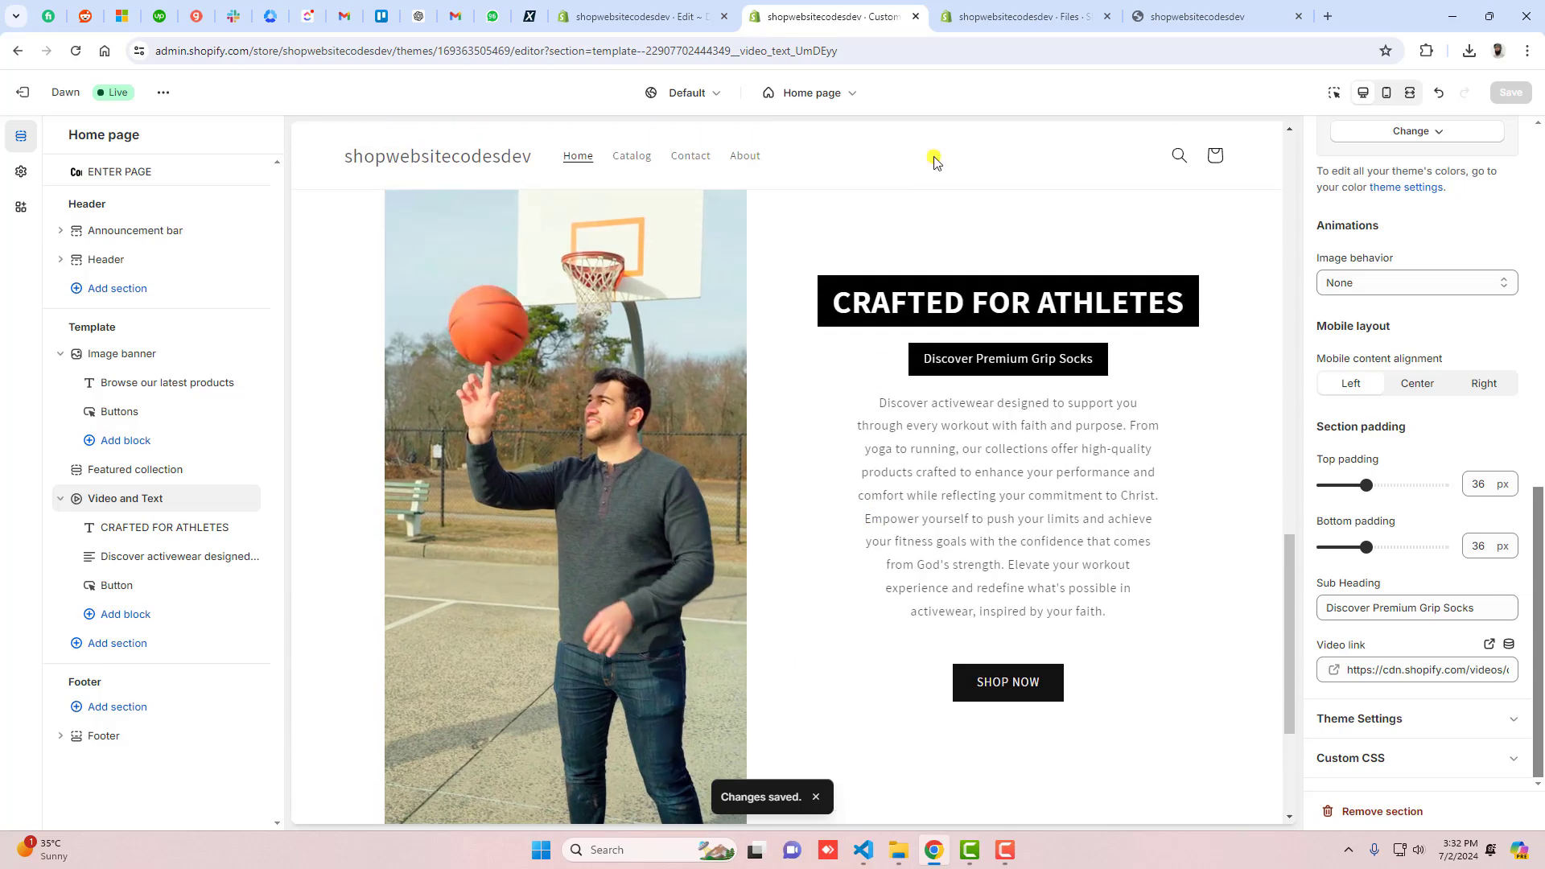
# Reload the live storefront and inspect the basketball video section in DevTools.
pyautogui.click(1211, 16)
pyautogui.click(76, 50)
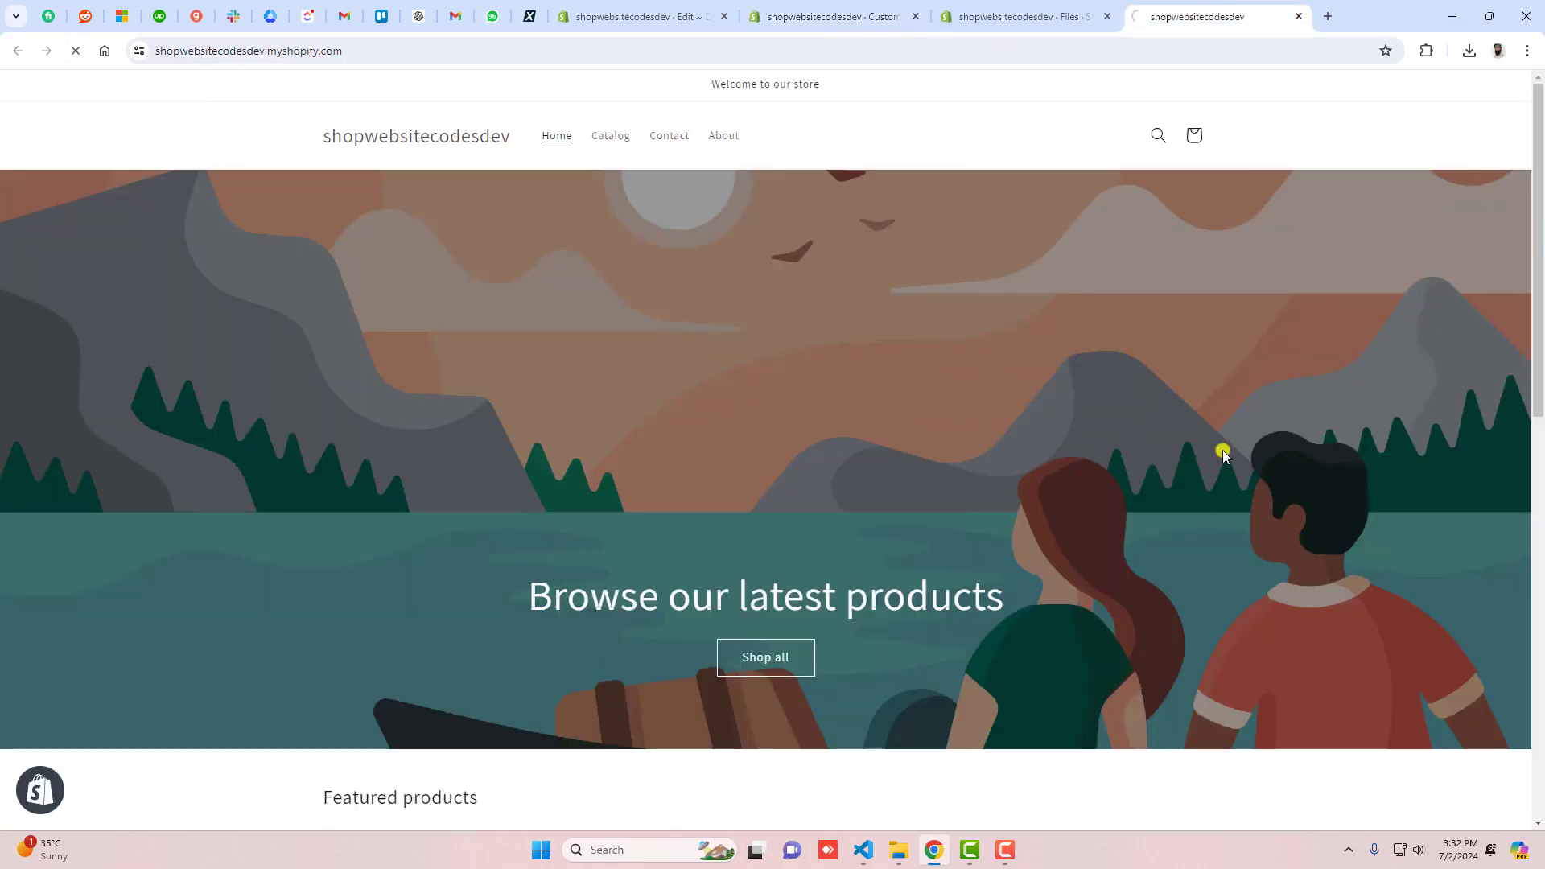
pyautogui.scroll(-8, 1223, 451)
pyautogui.scroll(-4, 1088, 552)
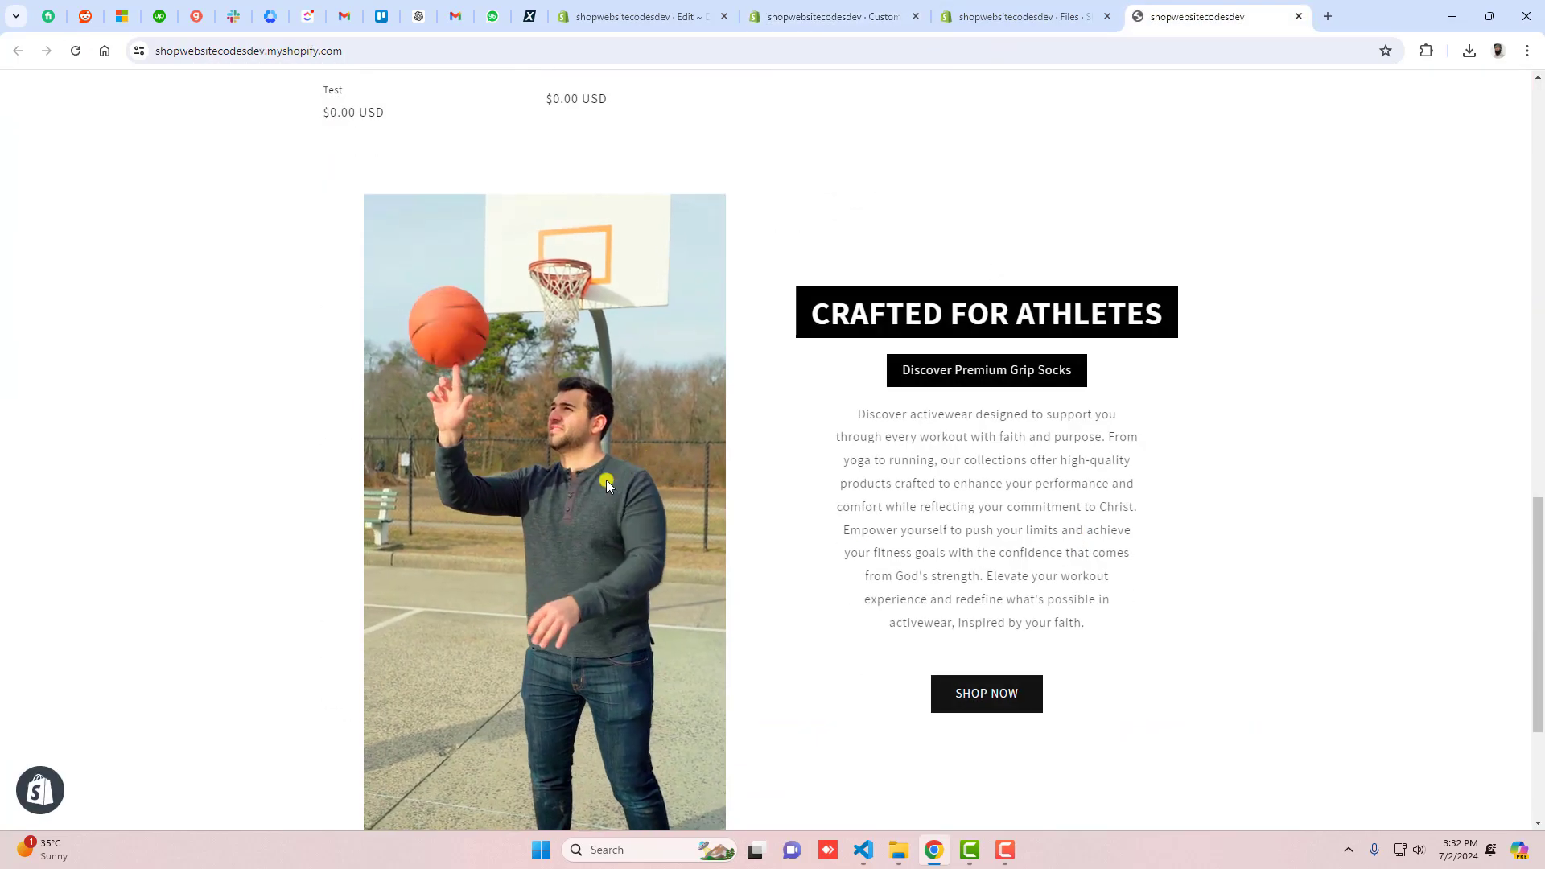
pyautogui.rightClick(860, 402)
pyautogui.scroll(-2, 920, 772)
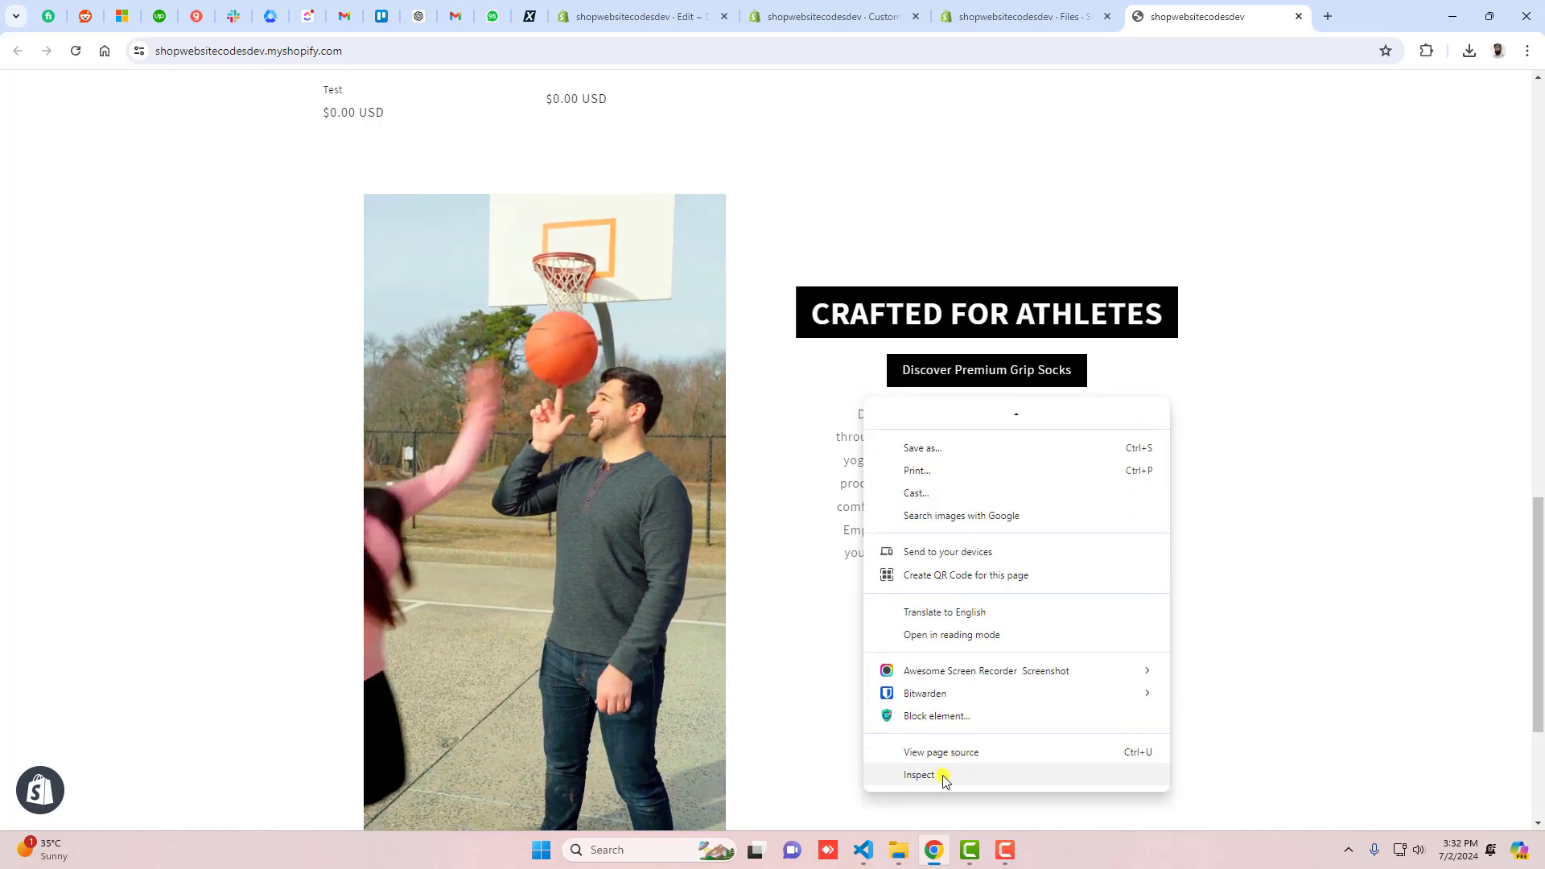
pyautogui.click(938, 775)
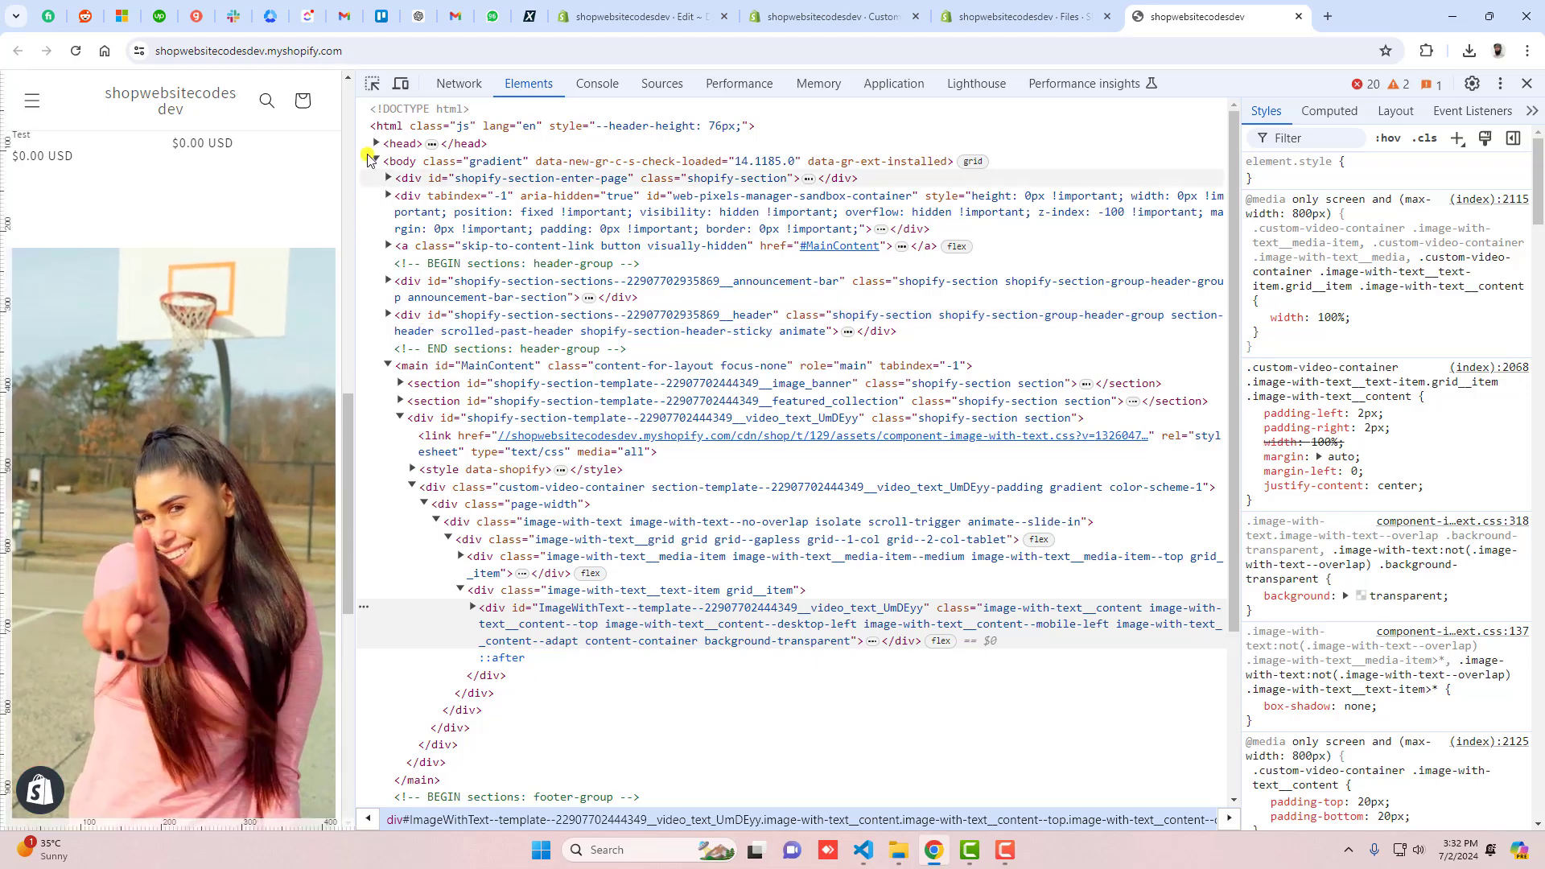
# Scroll the storefront home page, then go back to the admin's Online Store > Themes page.
pyautogui.click(399, 83)
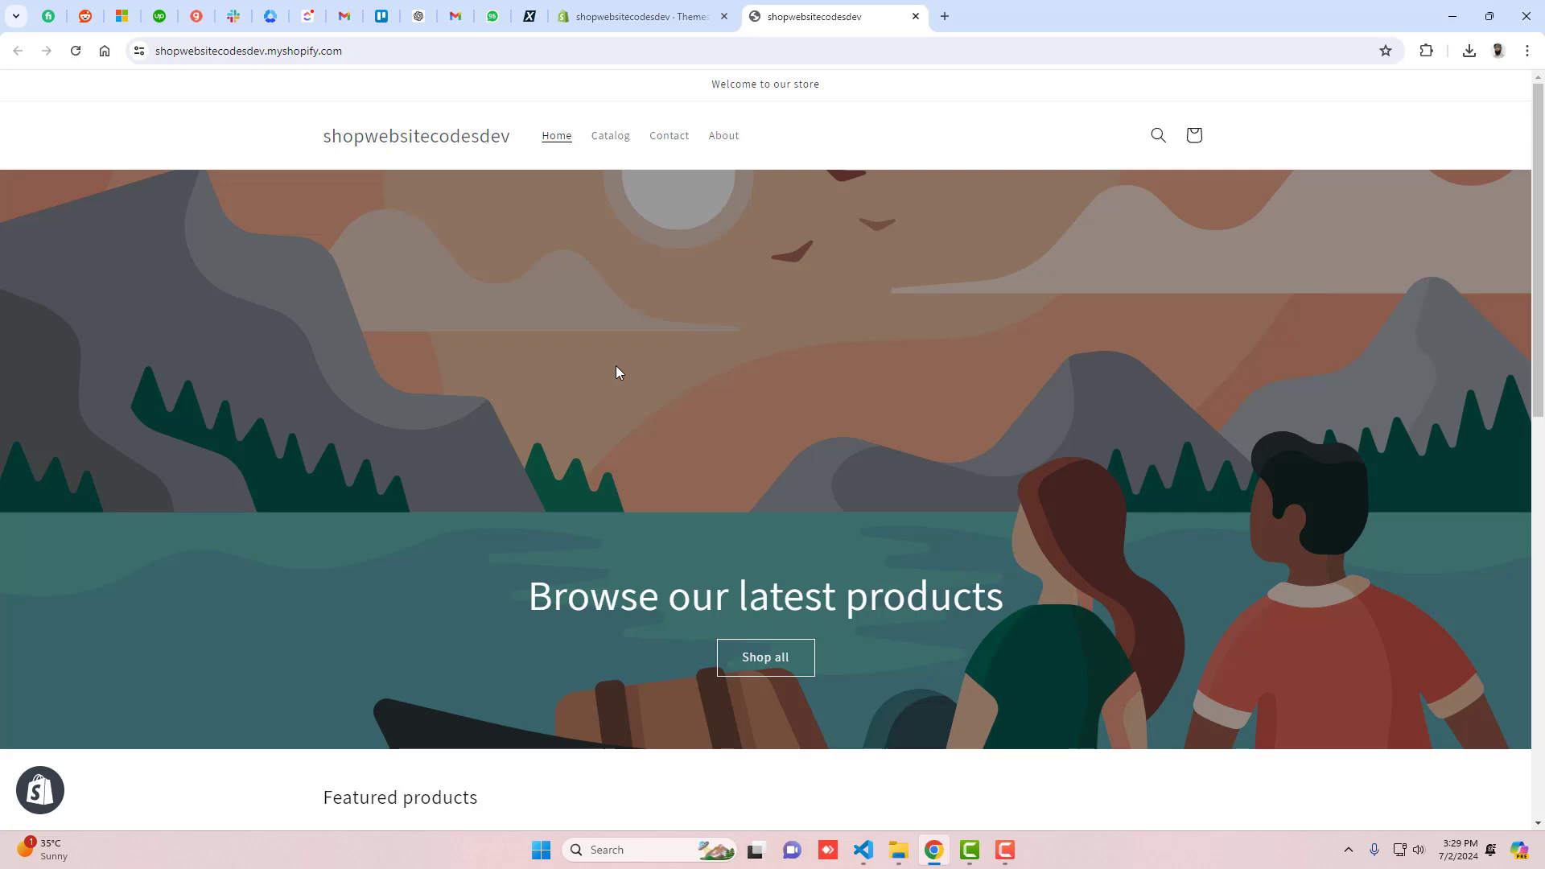
pyautogui.scroll(-5, 616, 371)
pyautogui.scroll(-3, 615, 372)
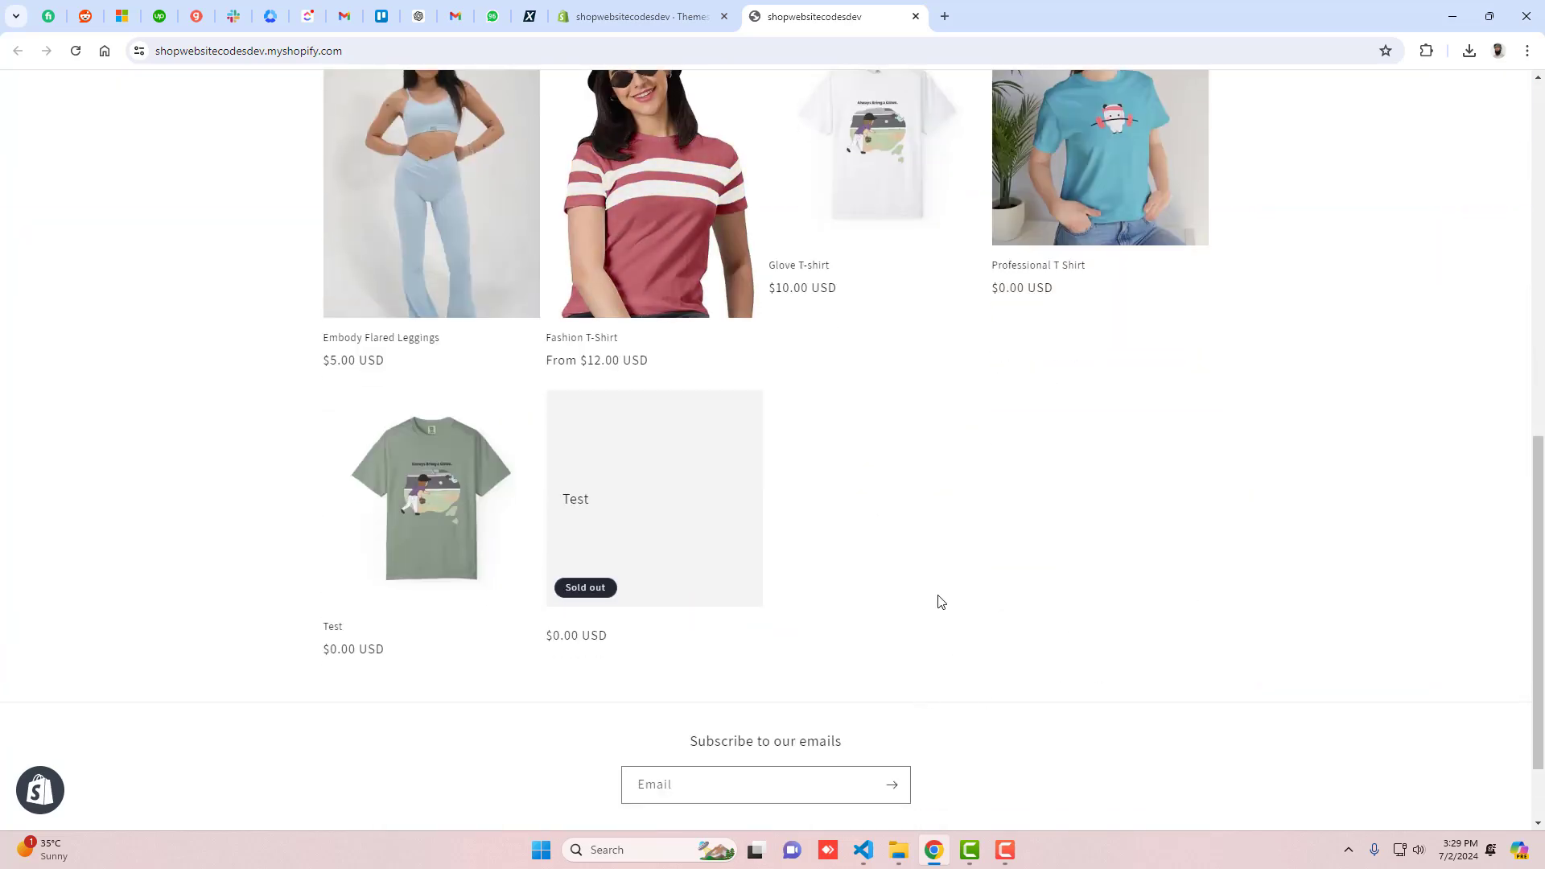
pyautogui.scroll(5, 1009, 601)
pyautogui.scroll(4, 921, 501)
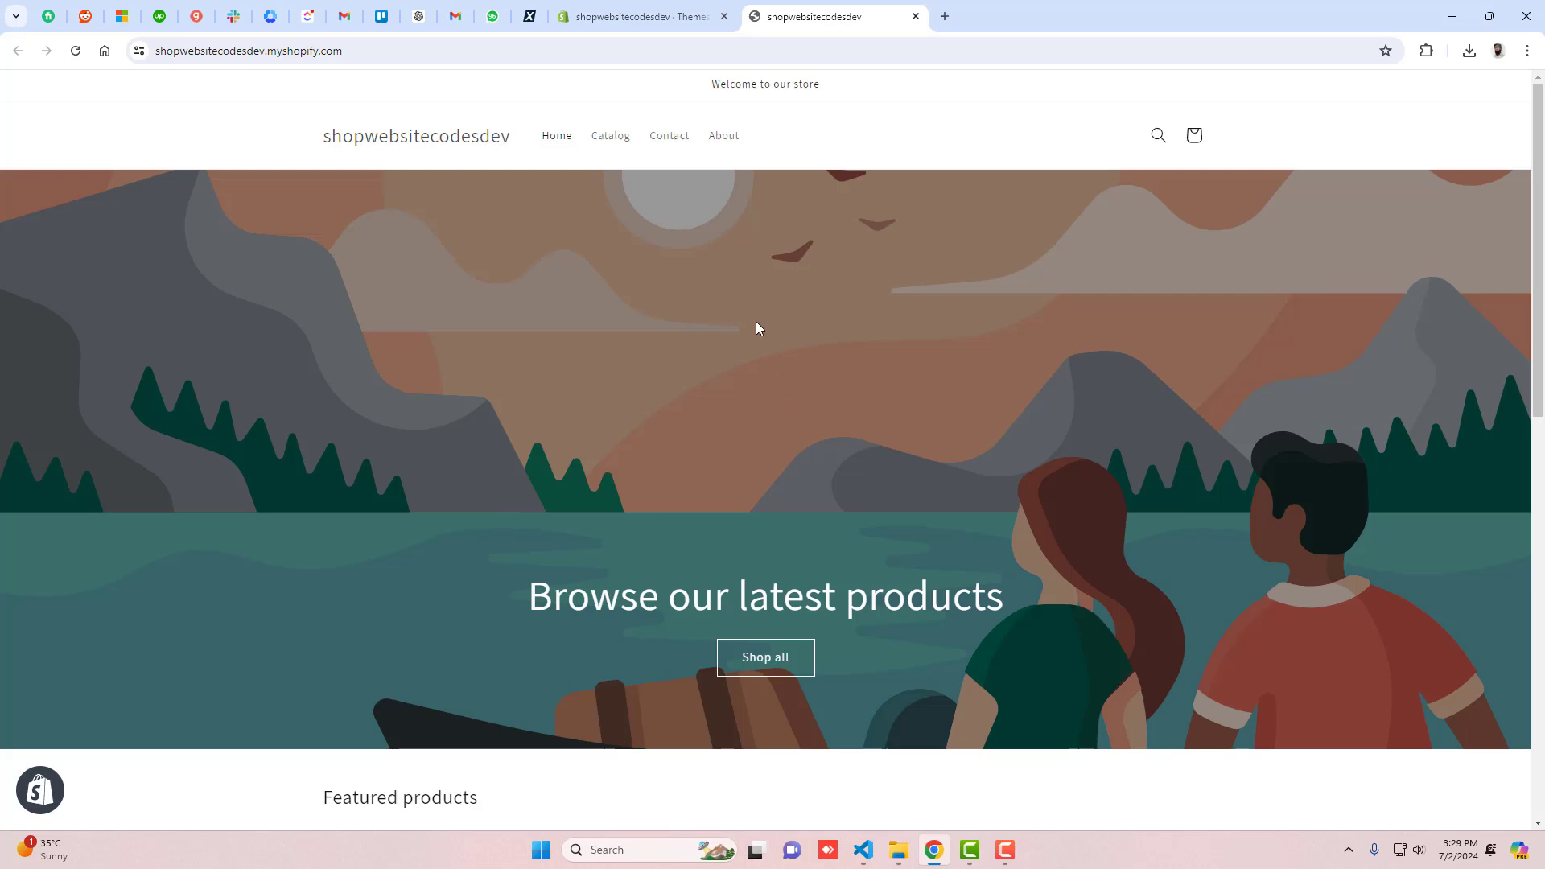
pyautogui.click(641, 17)
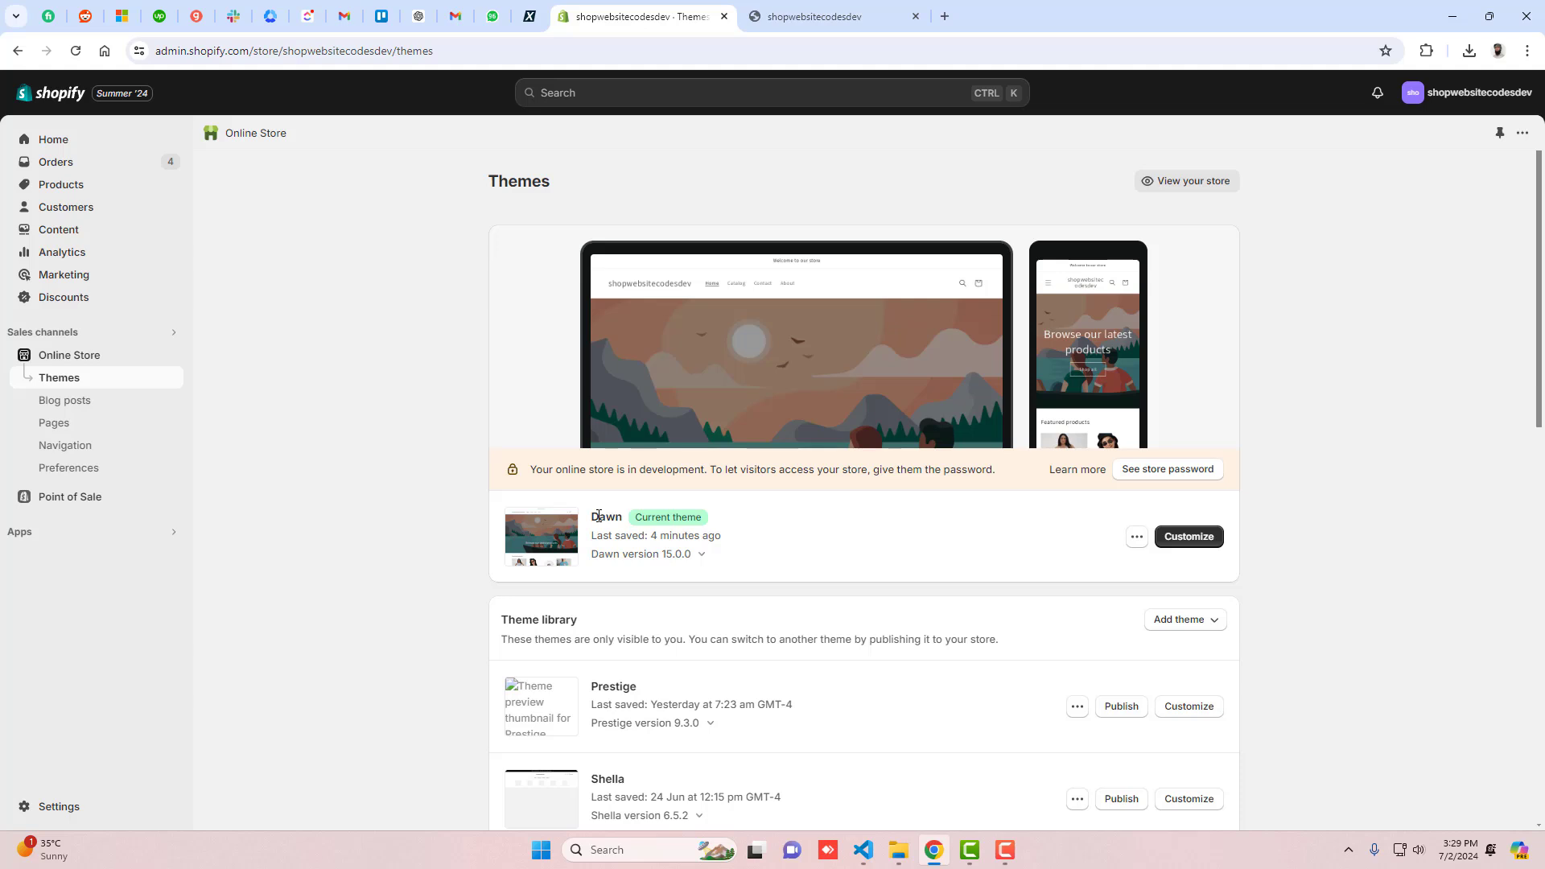
# In the Dawn theme's code editor, add a Liquid file named video-text under Sections.
pyautogui.click(1137, 537)
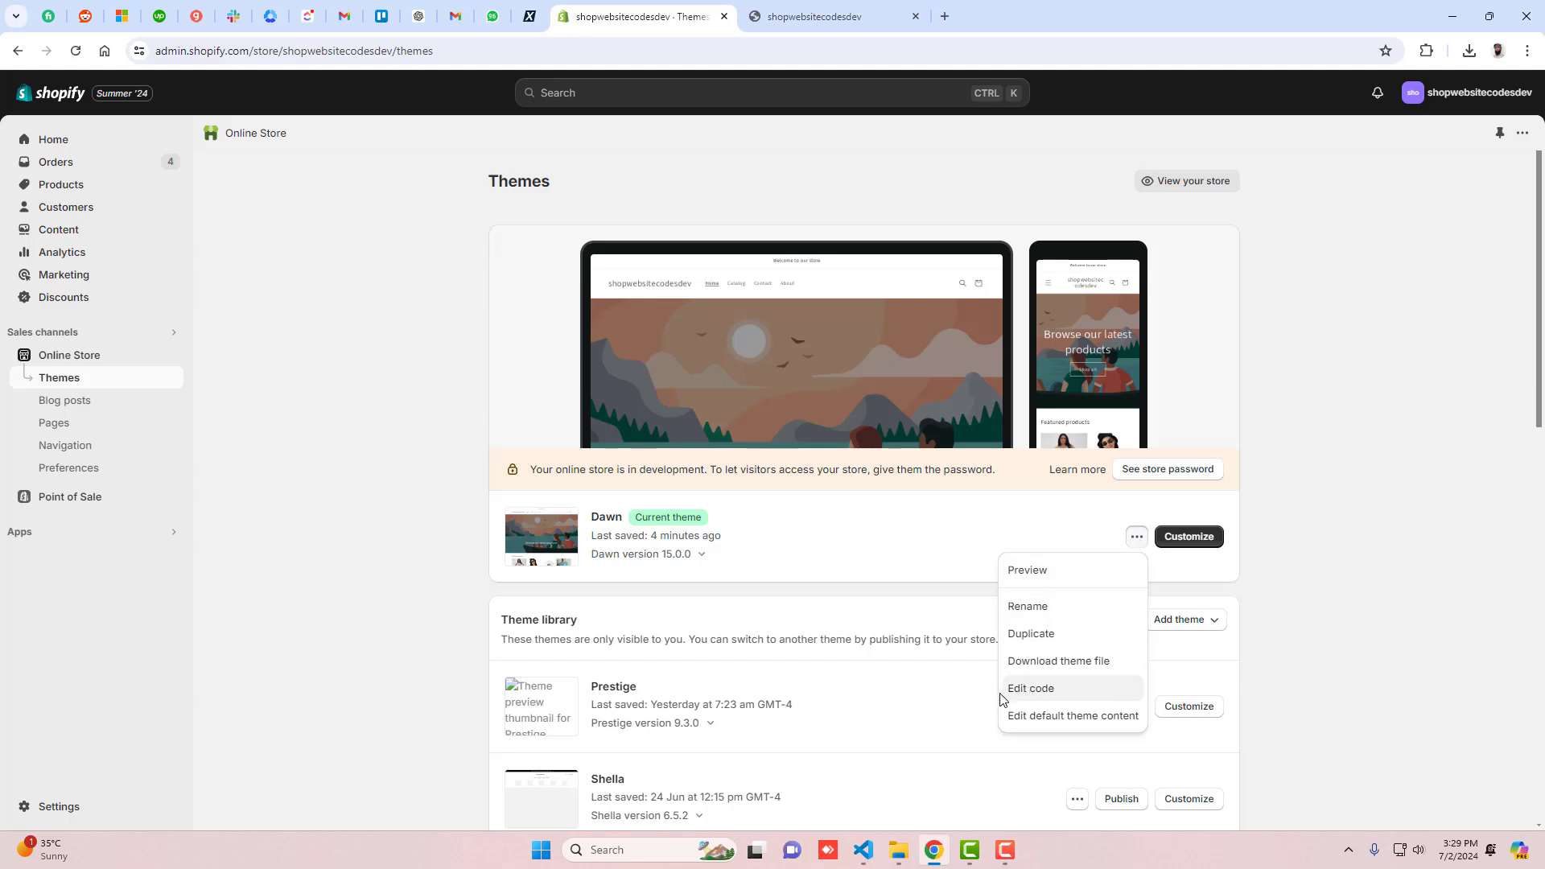
pyautogui.click(1031, 689)
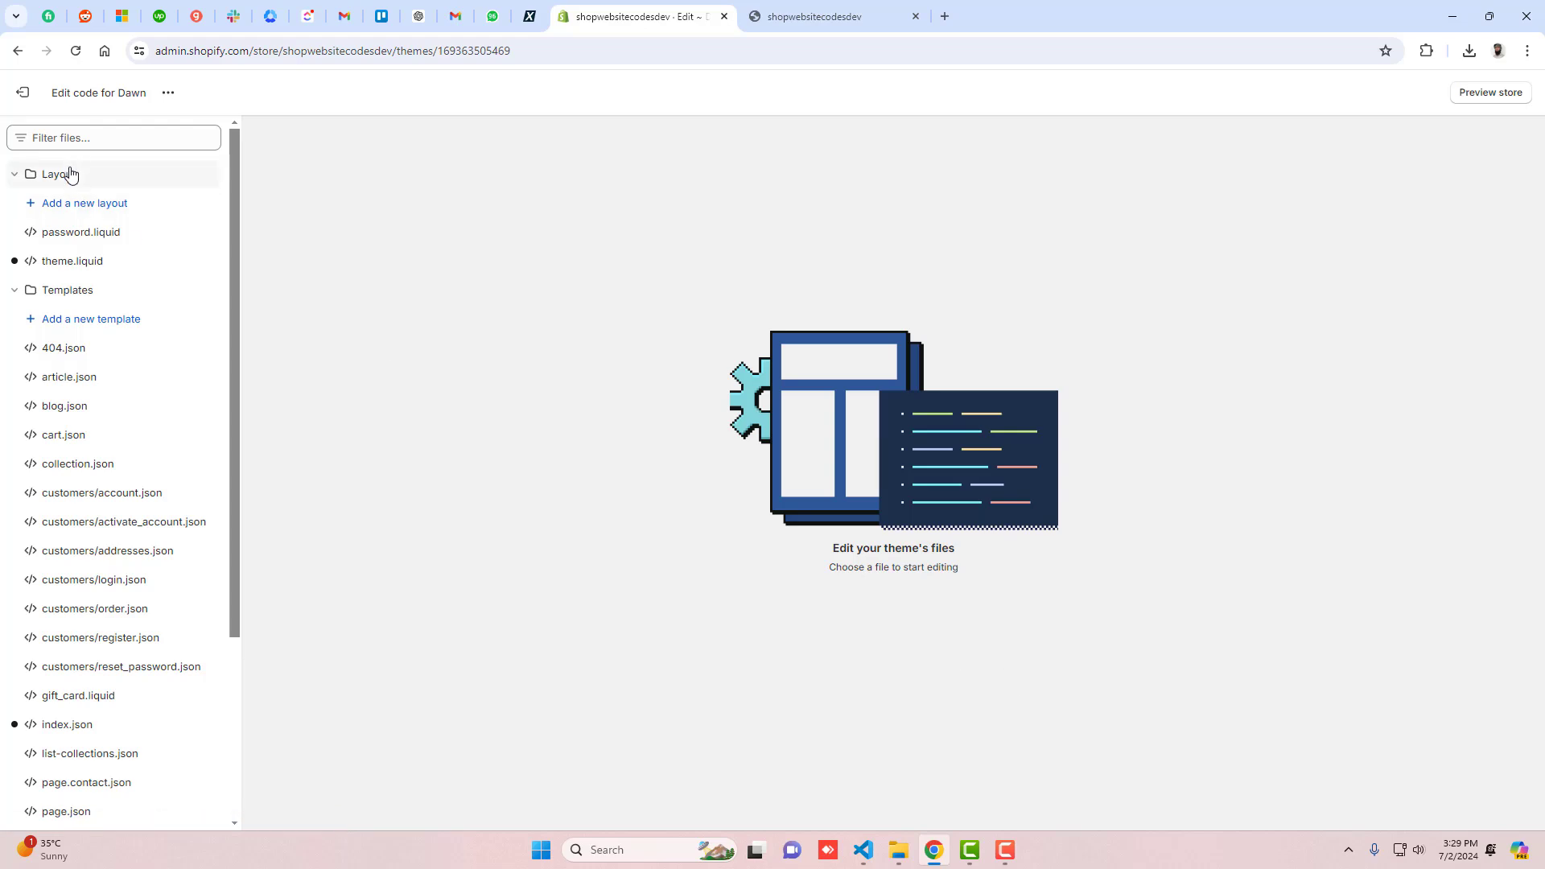
pyautogui.click(58, 174)
pyautogui.click(67, 203)
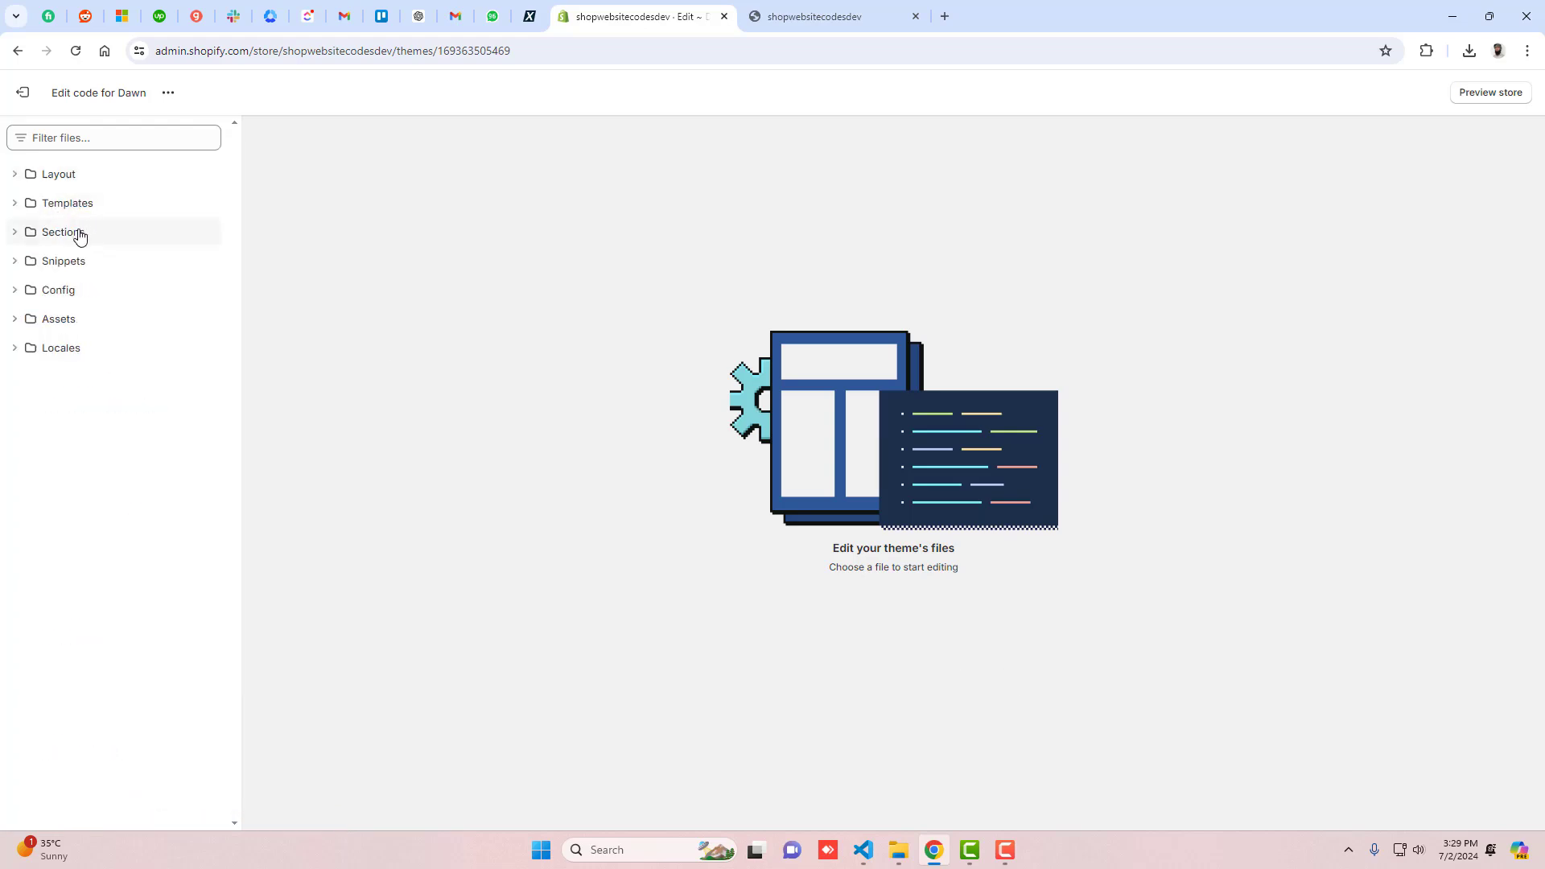
pyautogui.click(63, 232)
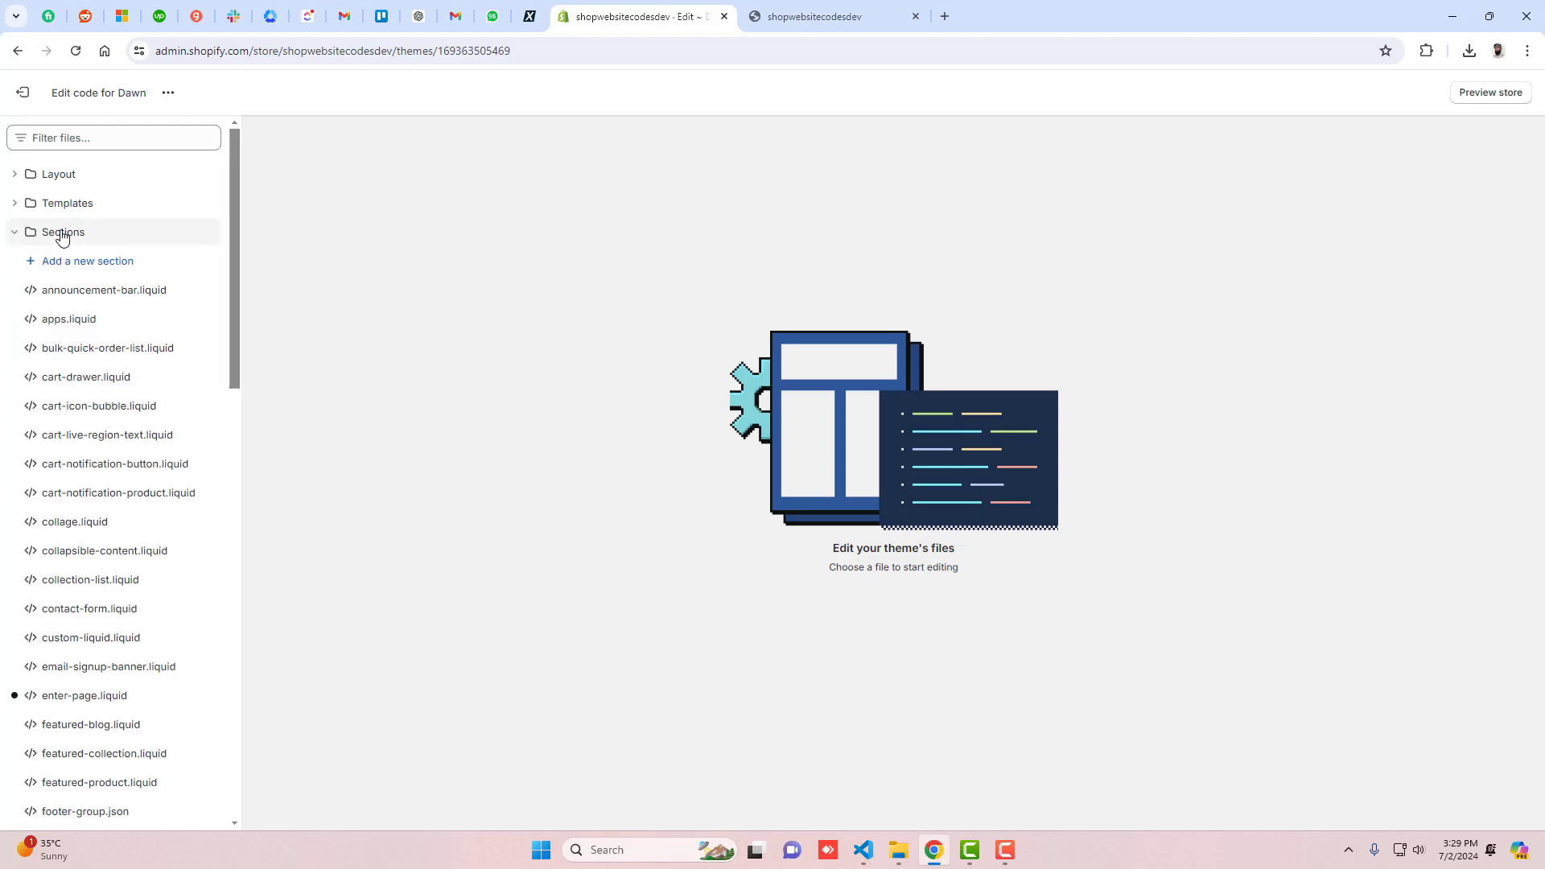
pyautogui.click(87, 260)
pyautogui.click(560, 483)
pyautogui.write('video-text')
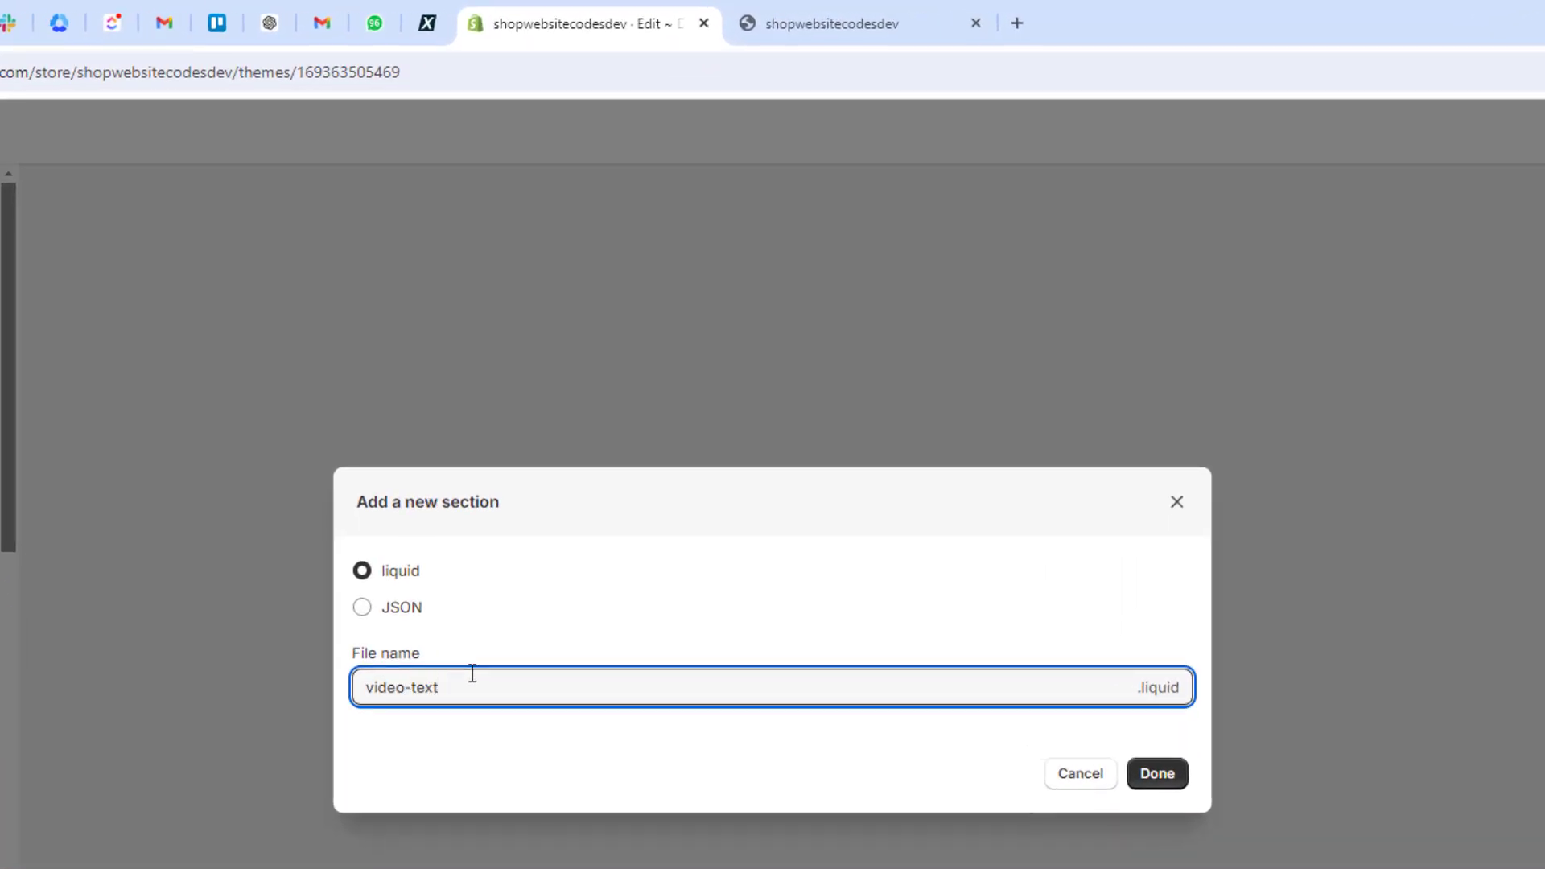
pyautogui.click(1156, 773)
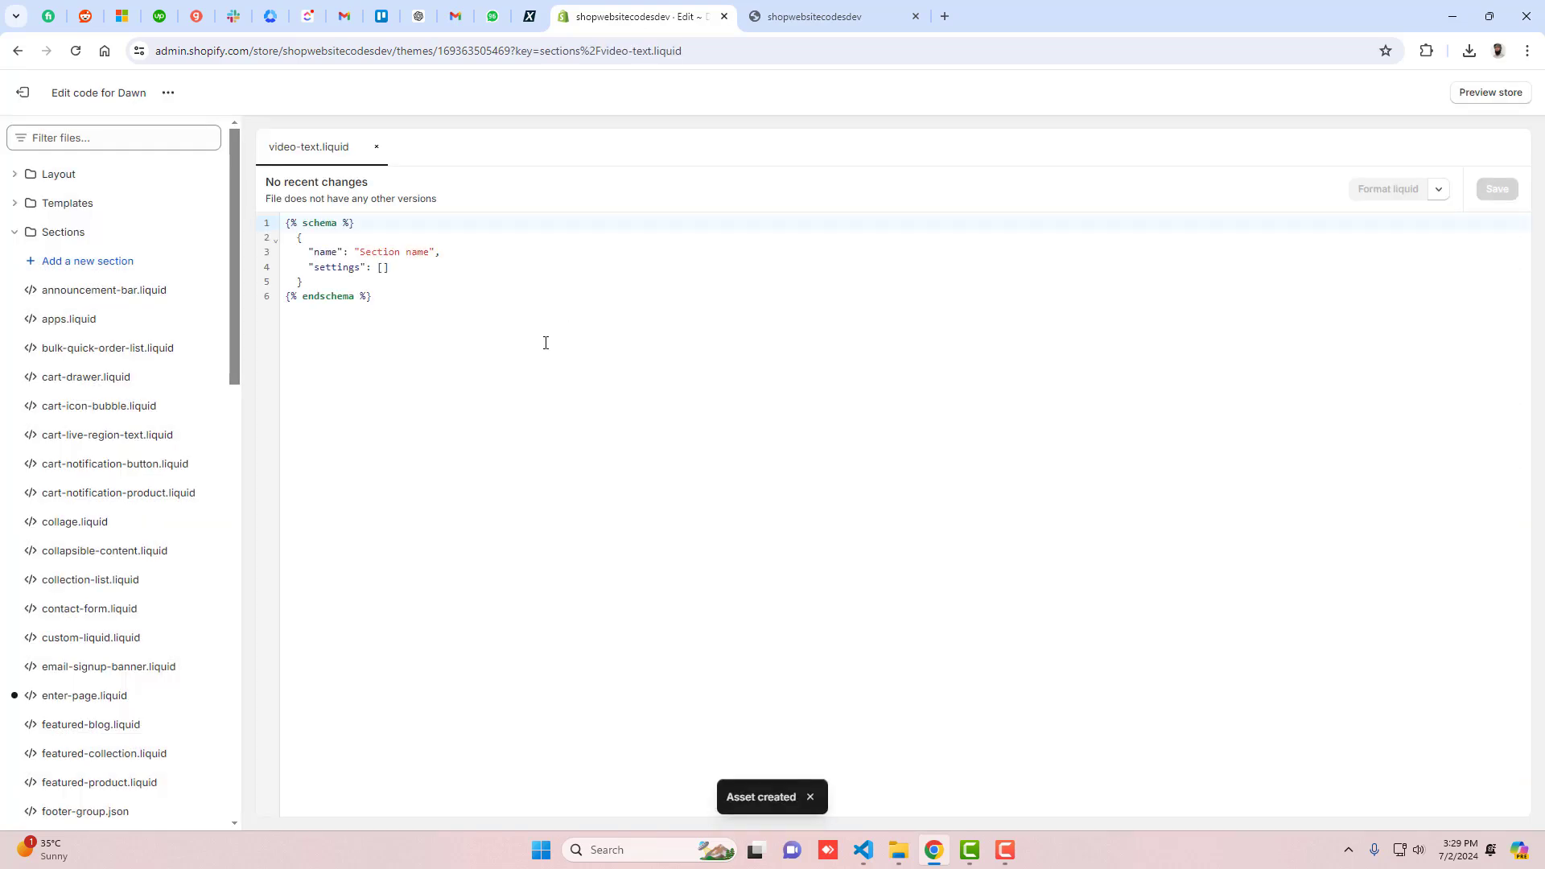
# Replace the video-text.liquid placeholder with the section code copied from VS Code, and save.
pyautogui.click(547, 341)
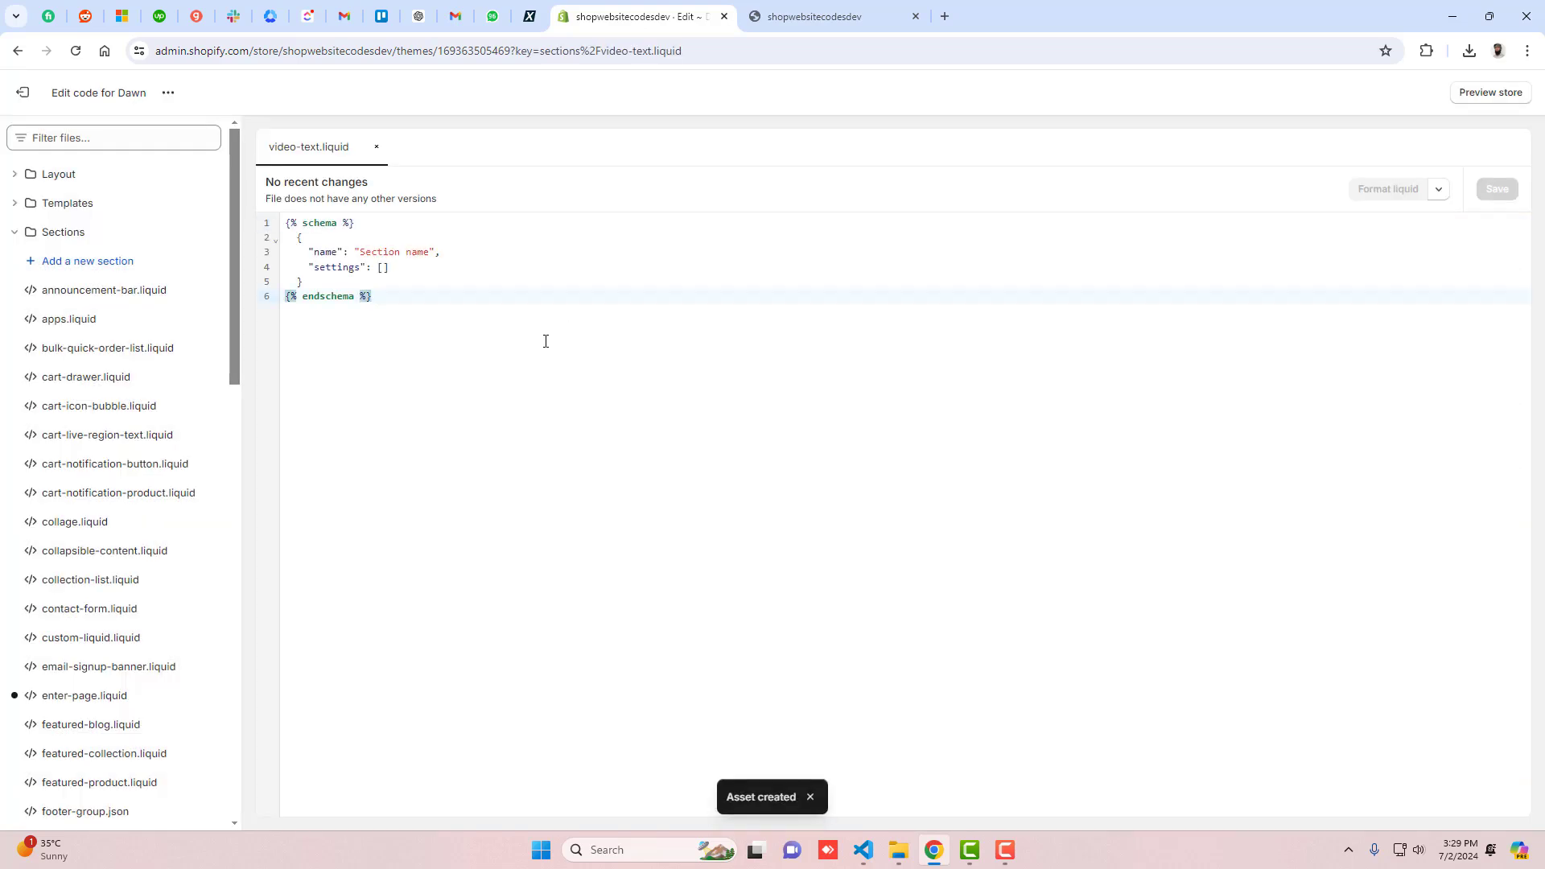
pyautogui.hotkey('ctrl', 'a')
pyautogui.press('BackSpace')
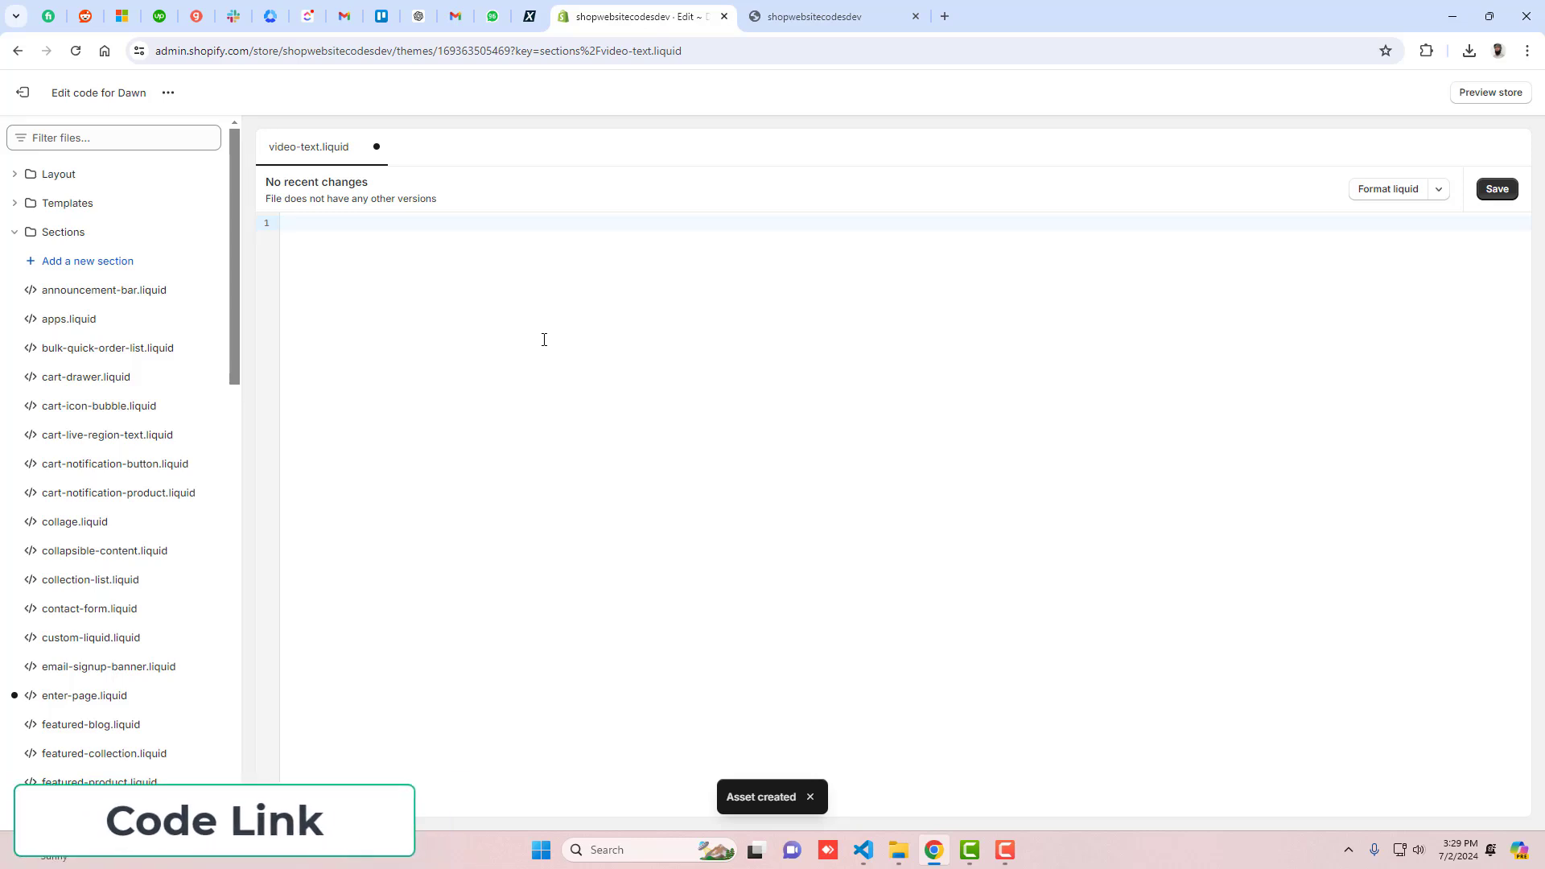
pyautogui.click(863, 850)
pyautogui.click(376, 420)
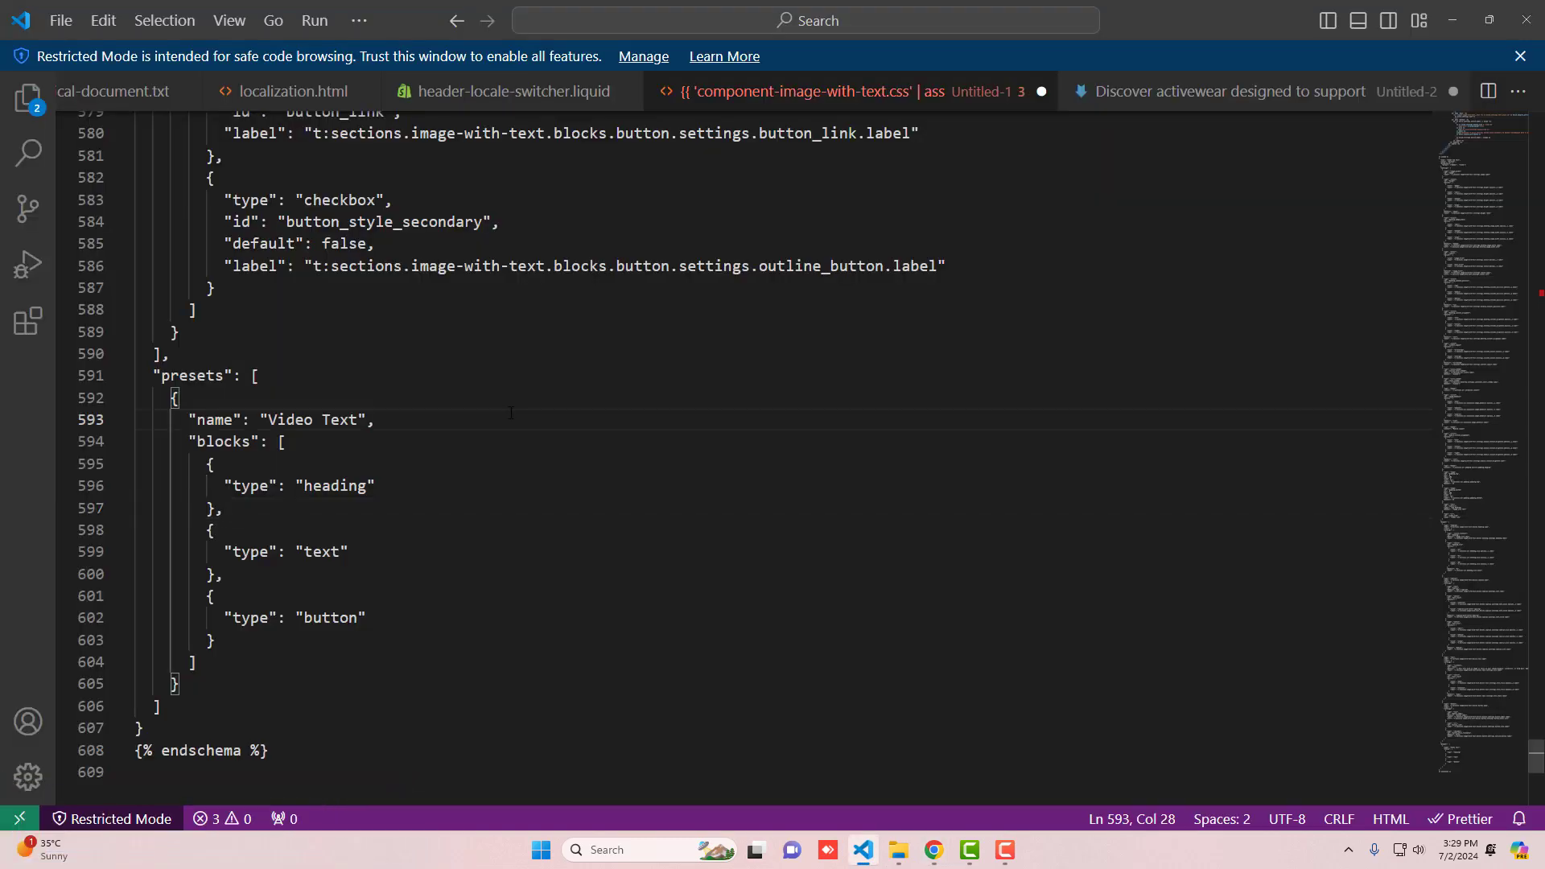
pyautogui.hotkey('ctrl', 'a')
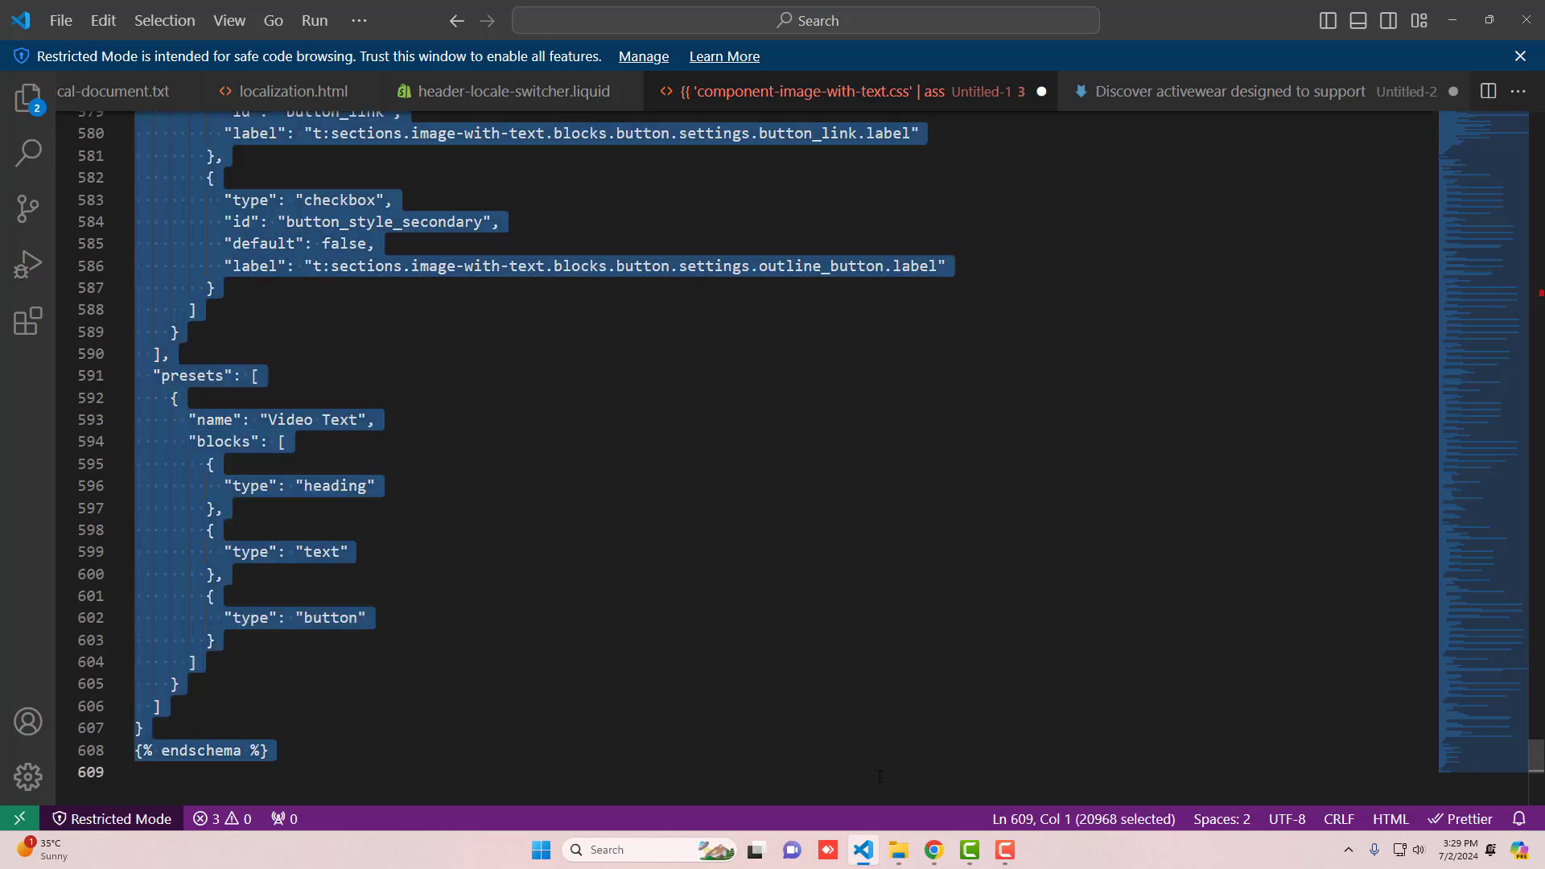
pyautogui.click(934, 851)
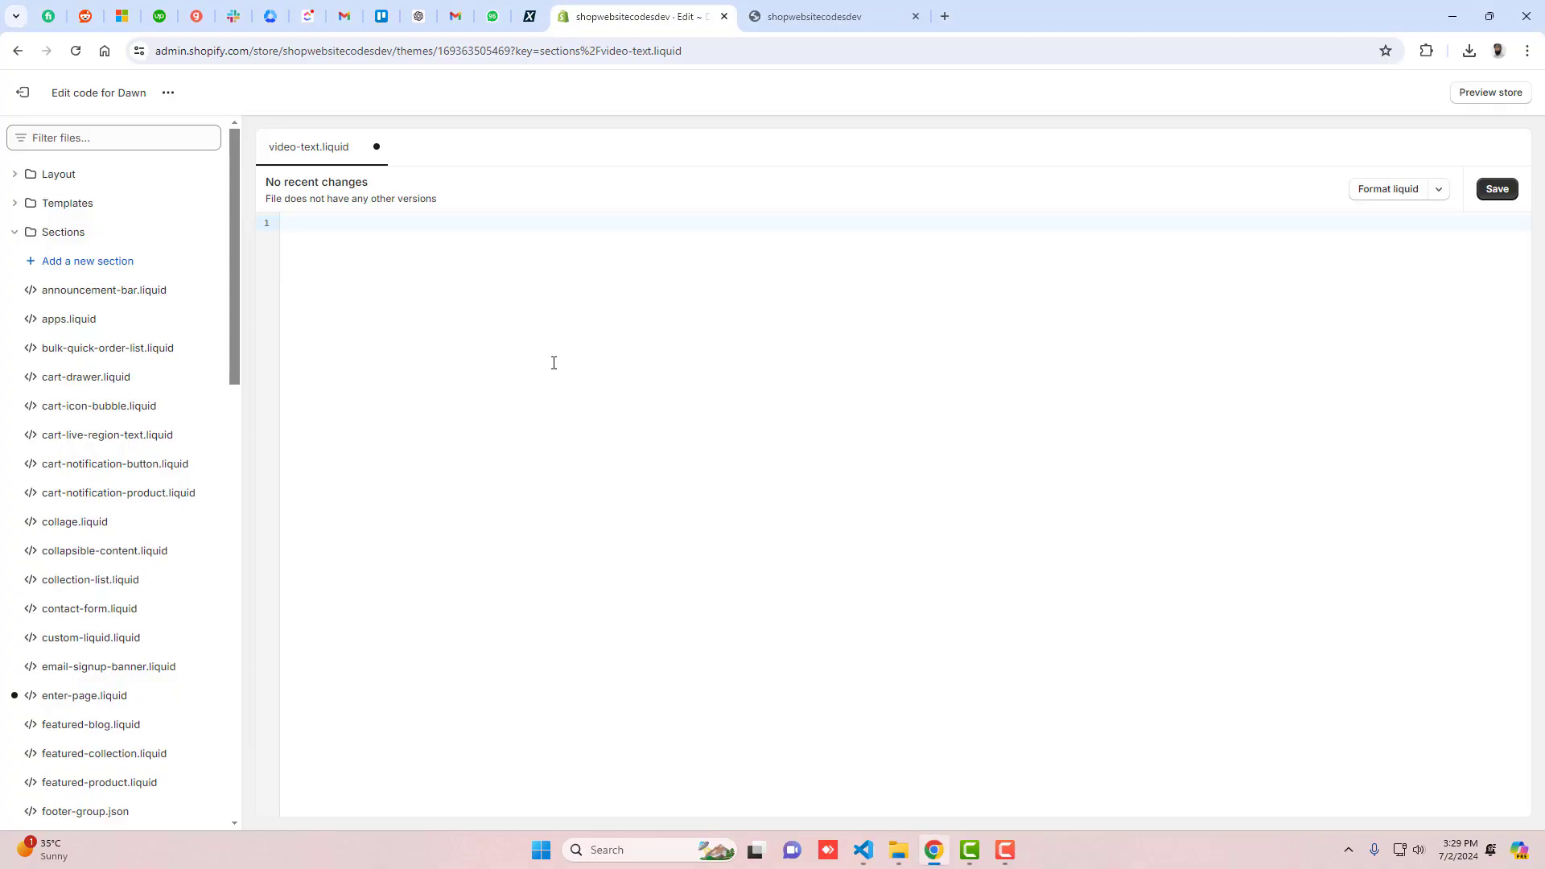
pyautogui.hotkey('ctrl', 'v')
pyautogui.click(1496, 188)
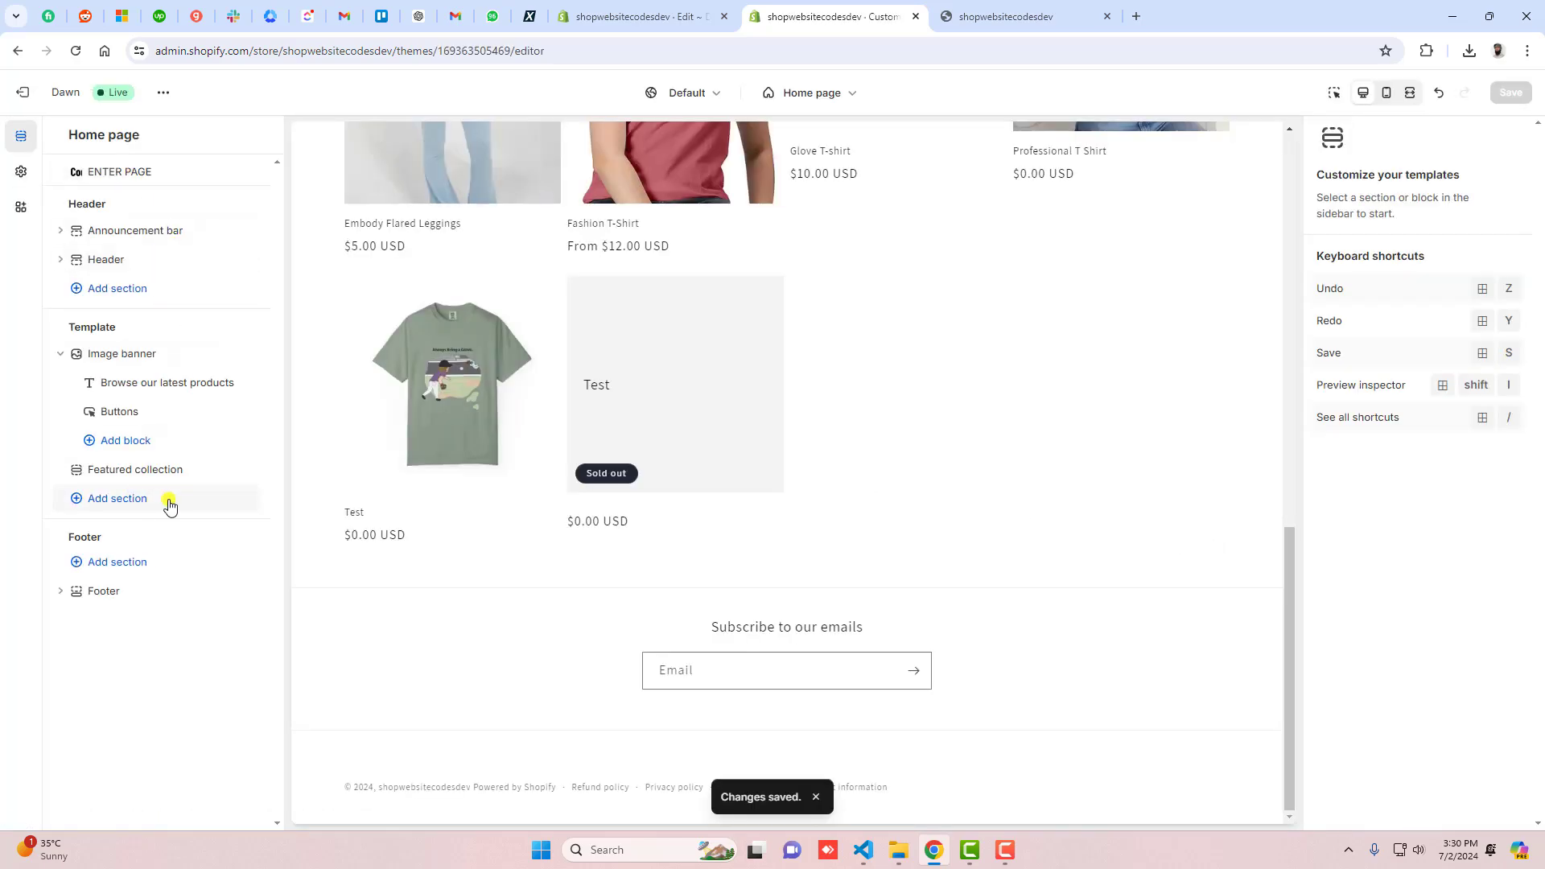
# Add a Video and Text section under Template with its default heading, text and button.
pyautogui.click(110, 499)
pyautogui.write('video')
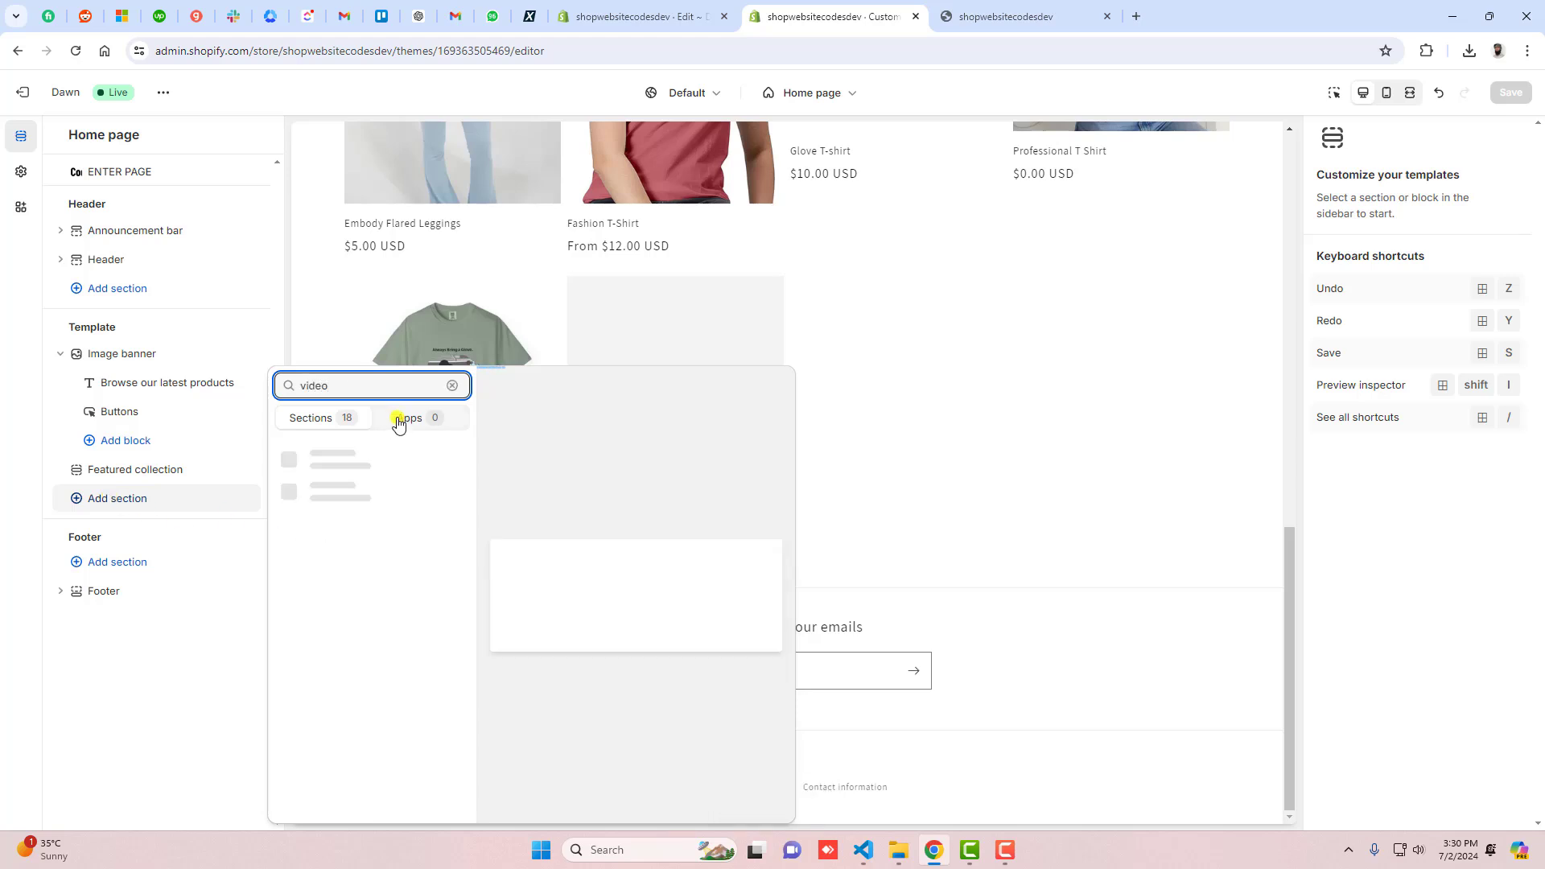
pyautogui.click(339, 488)
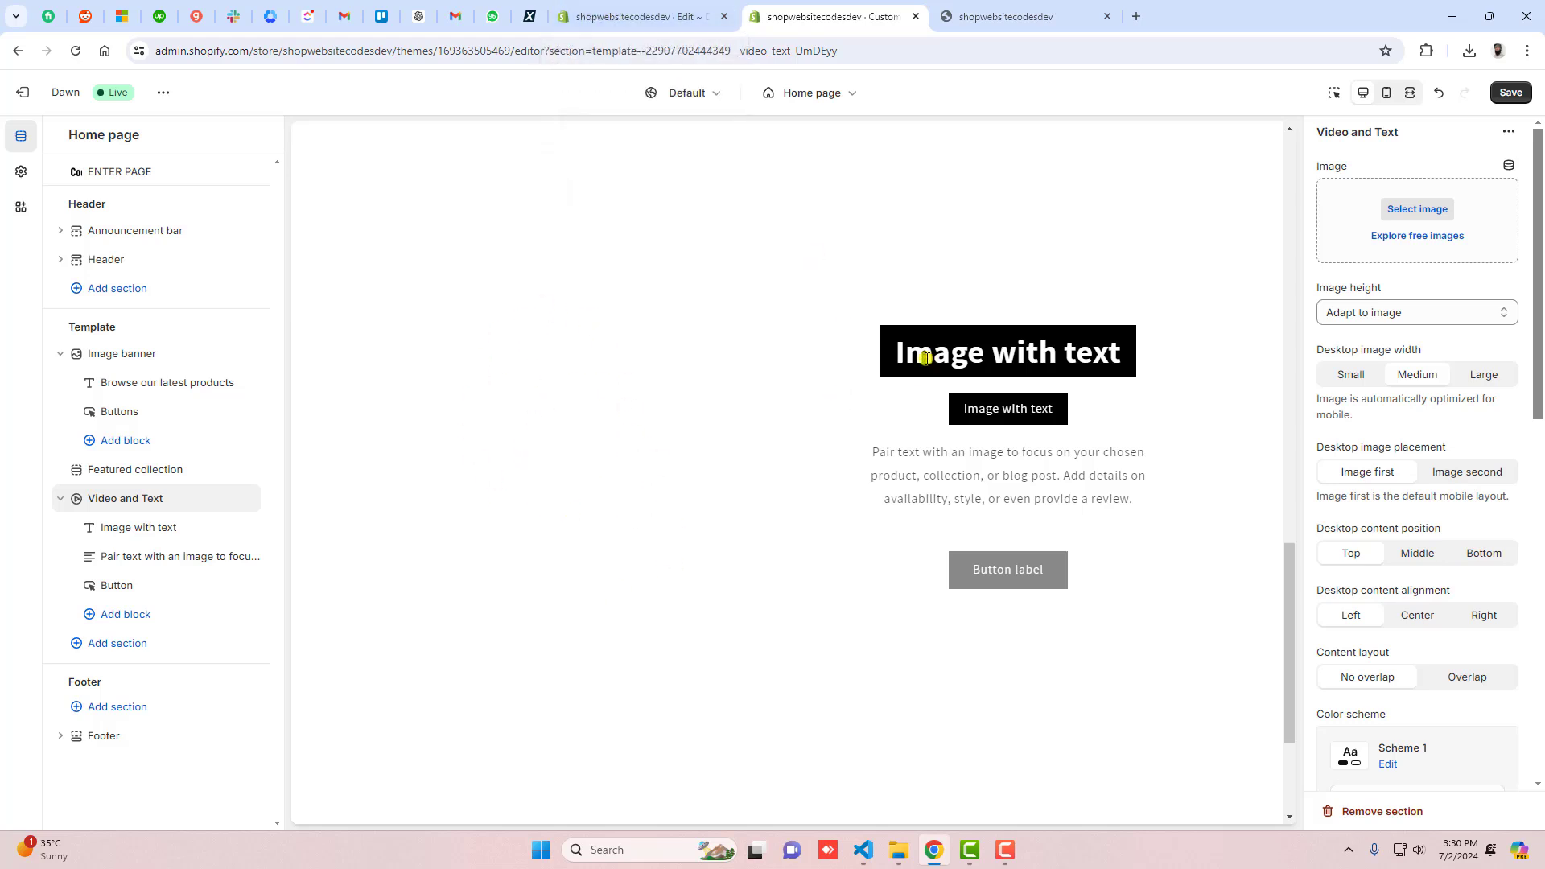
# Set the Heading block text to 'CRAFTED FOR ATHLETES', copied from the prepared notes.
pyautogui.click(864, 850)
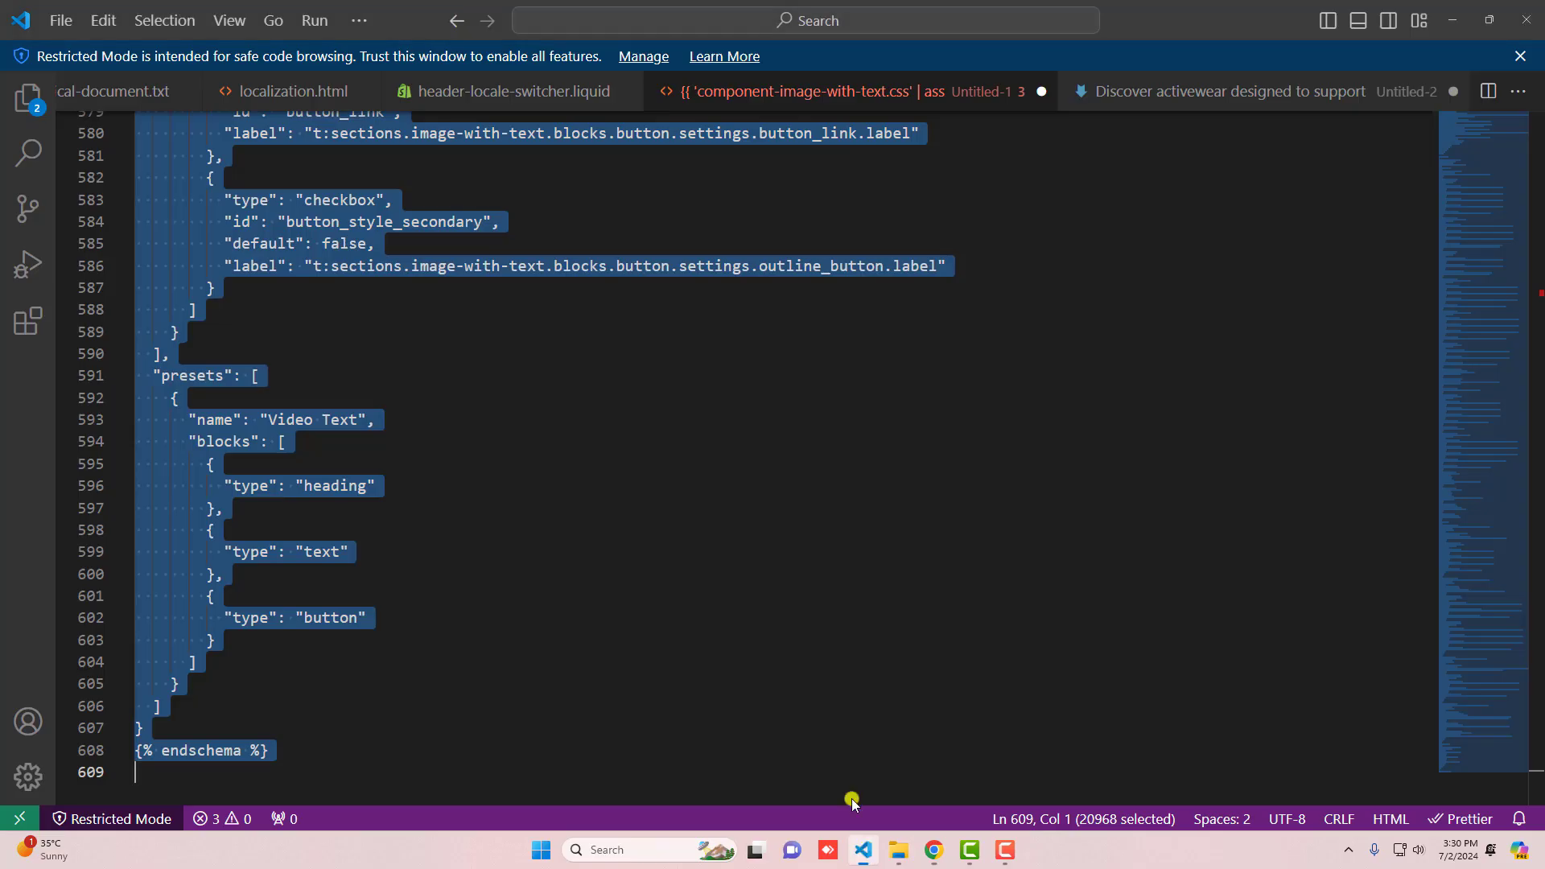
pyautogui.click(1195, 90)
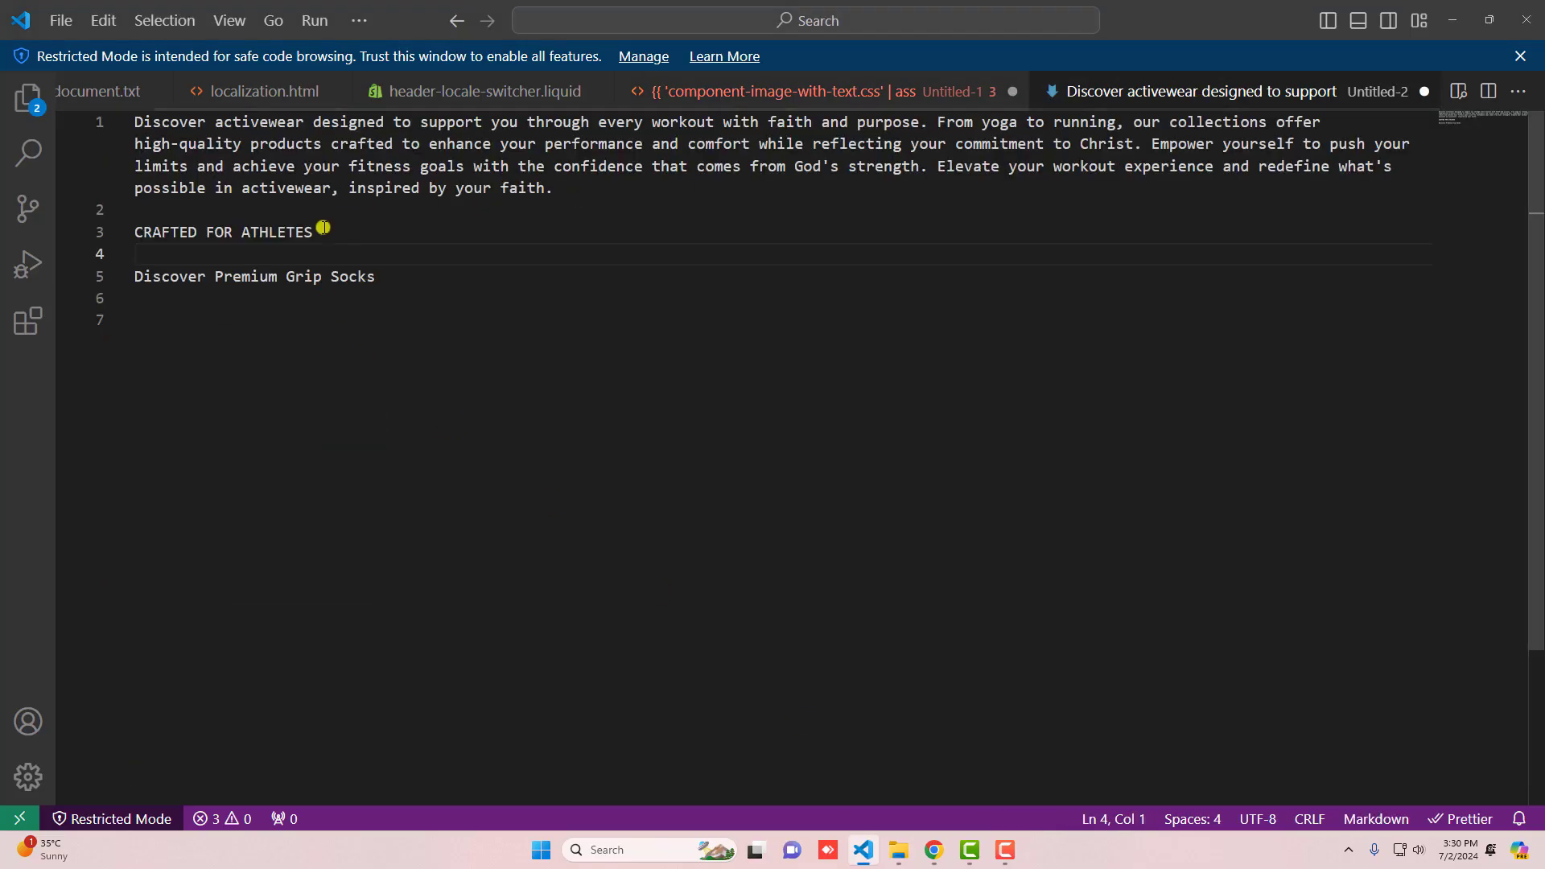
pyautogui.moveTo(316, 232); pyautogui.dragTo(108, 231)
pyautogui.hotkey('ctrl', 'c')
pyautogui.hotkey('alt', 'Tab')
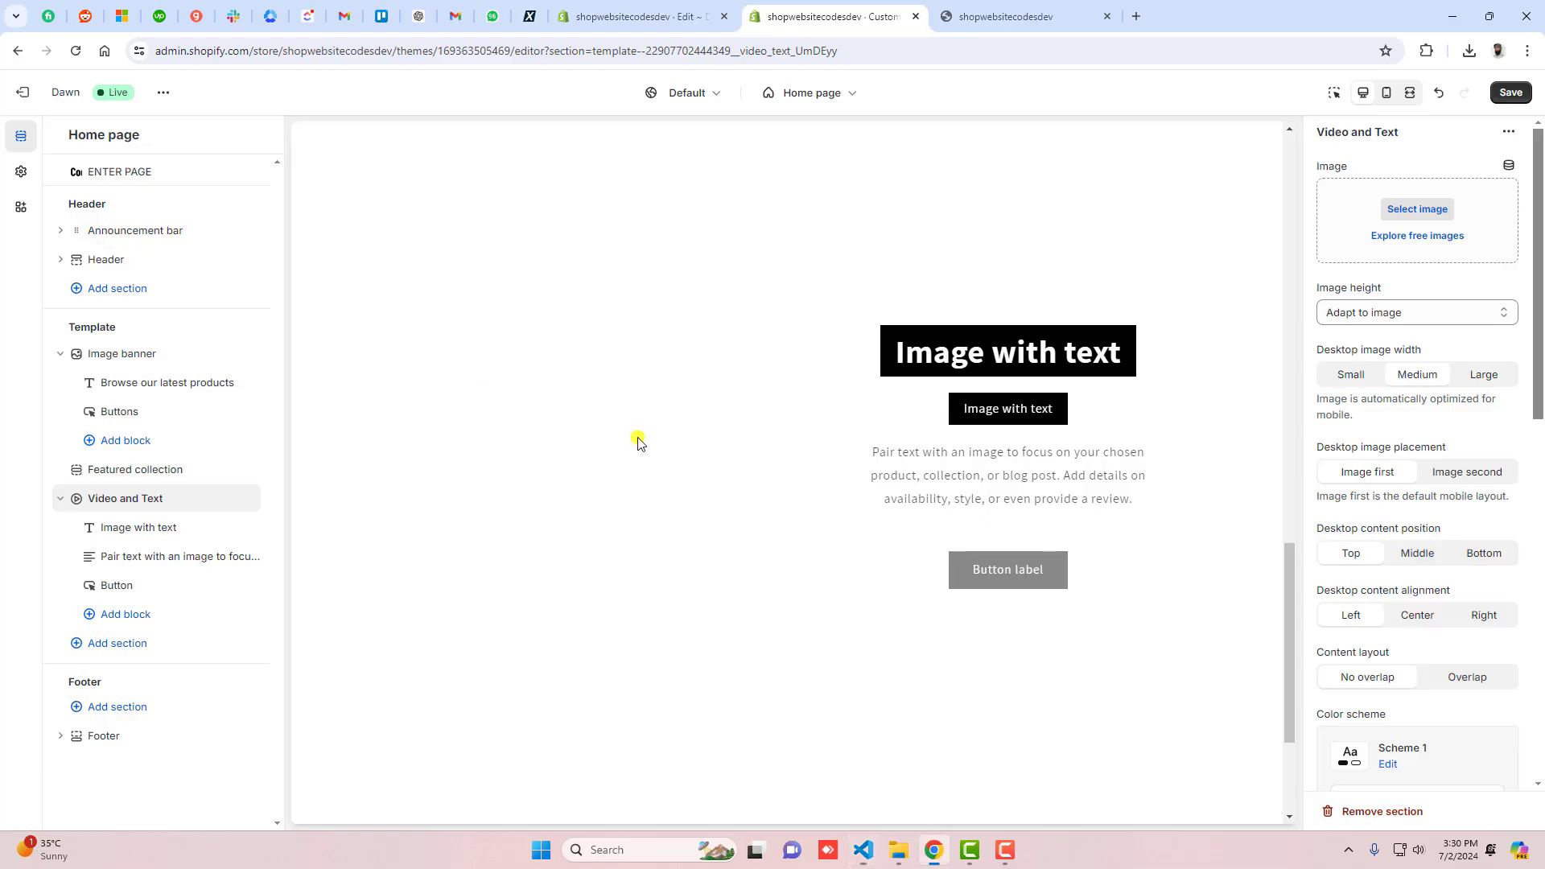
pyautogui.scroll(-5, 1477, 474)
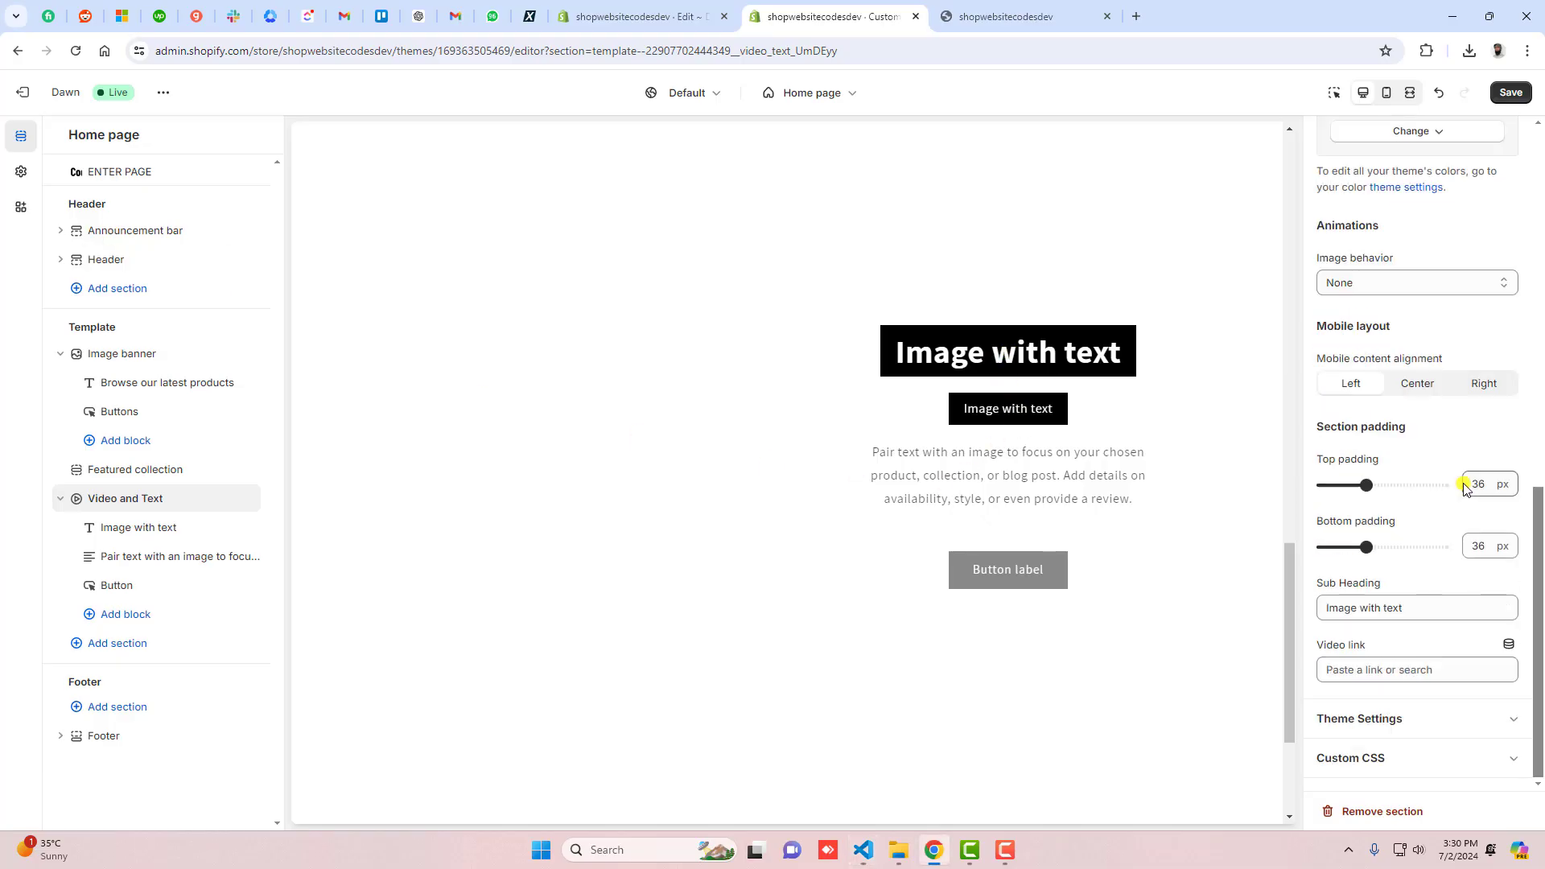
pyautogui.moveTo(1436, 607); pyautogui.dragTo(1260, 606)
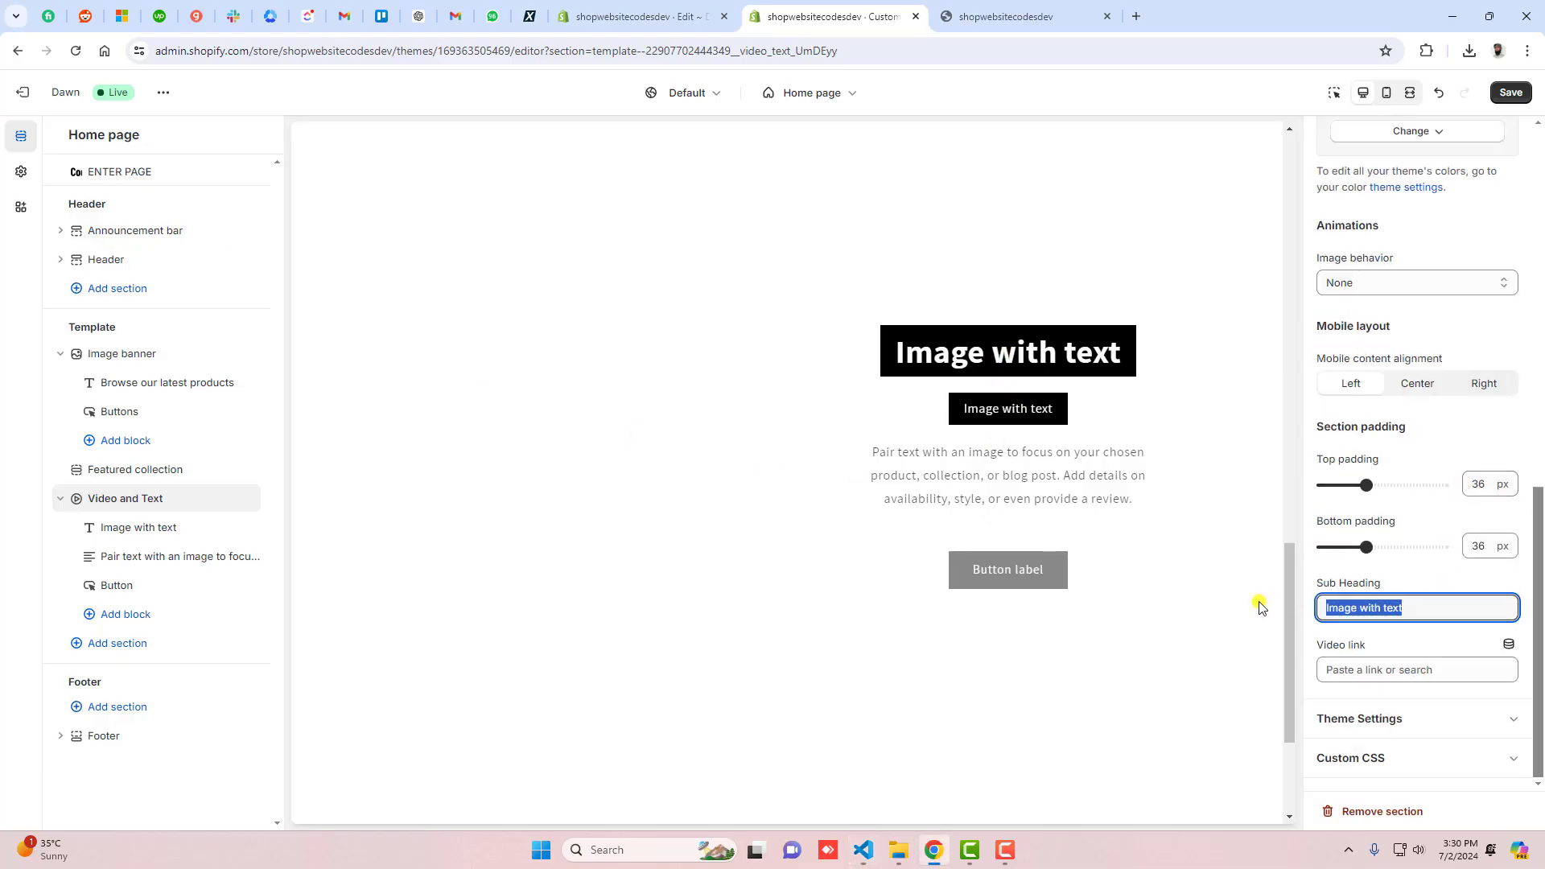
pyautogui.hotkey('ctrl', 'v')
pyautogui.hotkey('ctrl', 'z')
pyautogui.click(146, 513)
pyautogui.press('Escape')
pyautogui.click(139, 527)
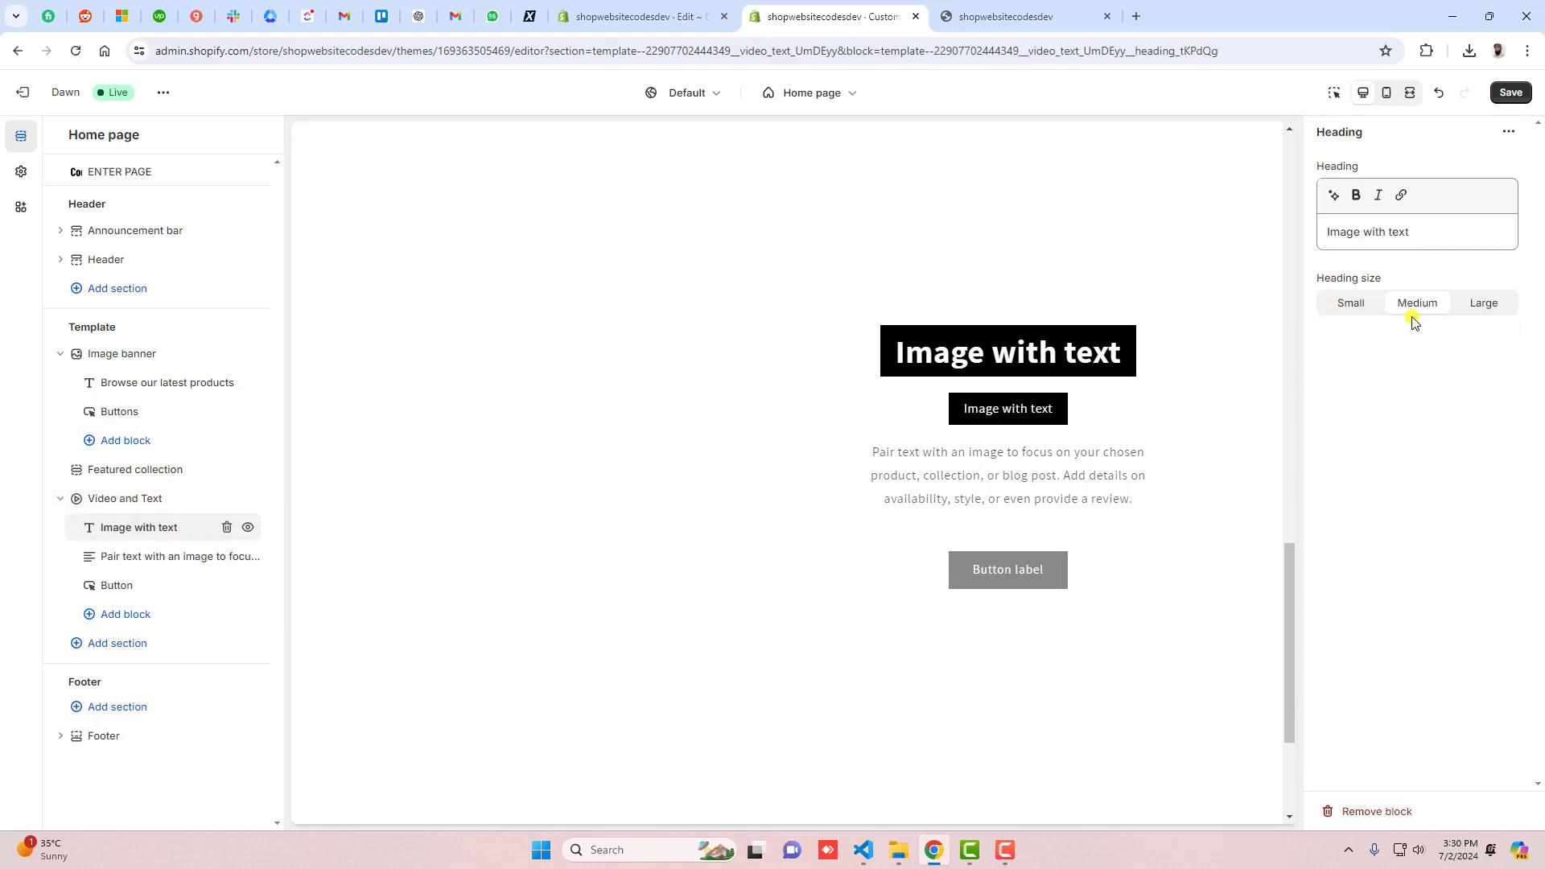
pyautogui.click(1426, 230)
pyautogui.hotkey('ctrl', 'a')
pyautogui.hotkey('ctrl', 'v')
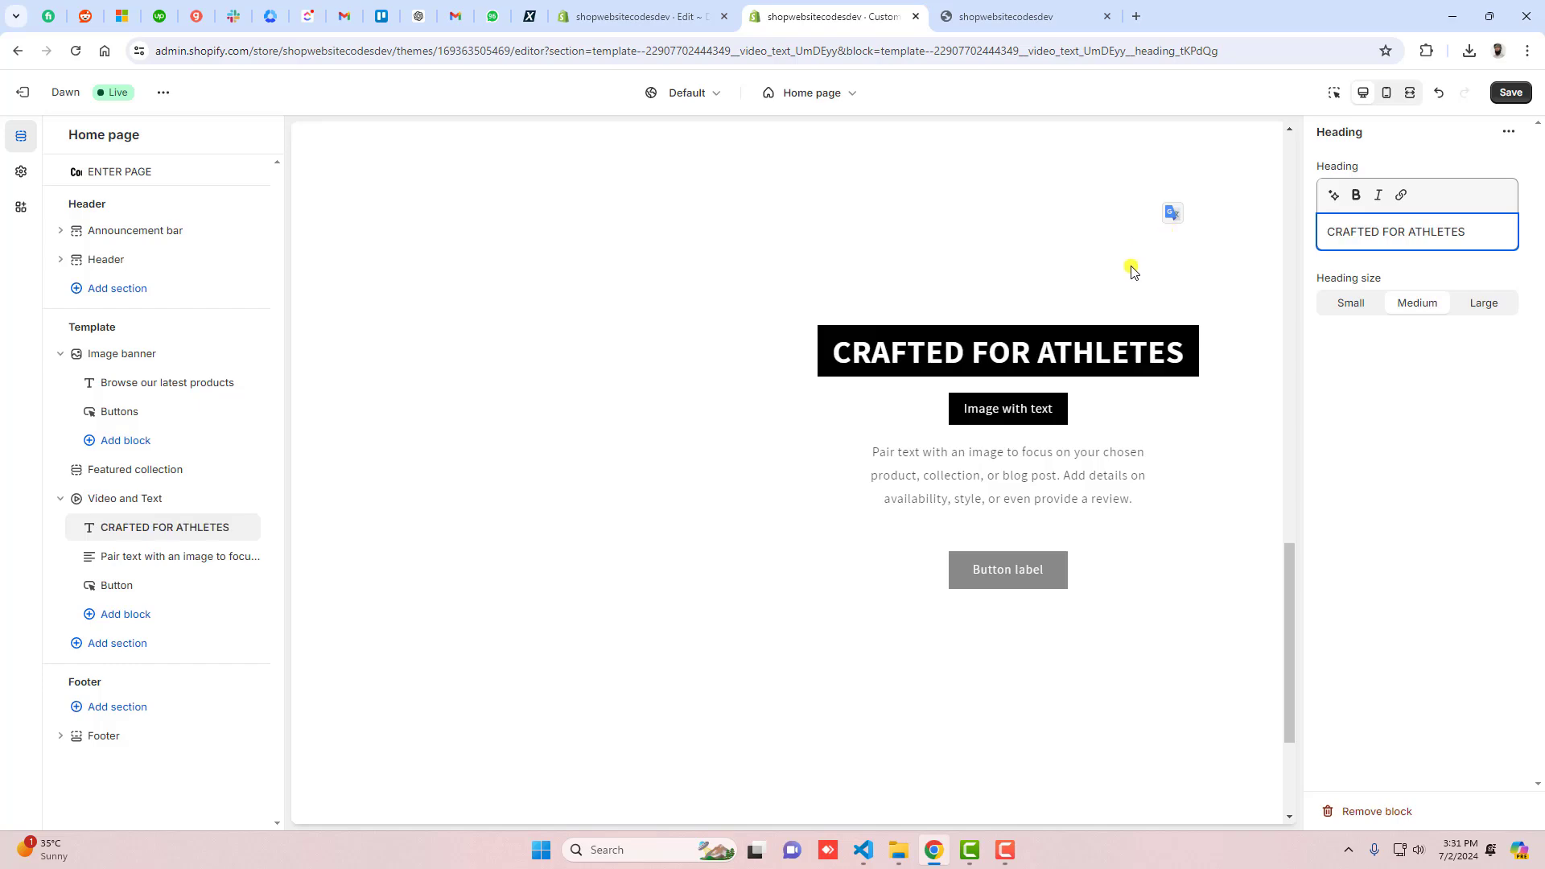
# Set the section's Sub Heading to 'Discover Premium Grip Socks'.
pyautogui.click(865, 850)
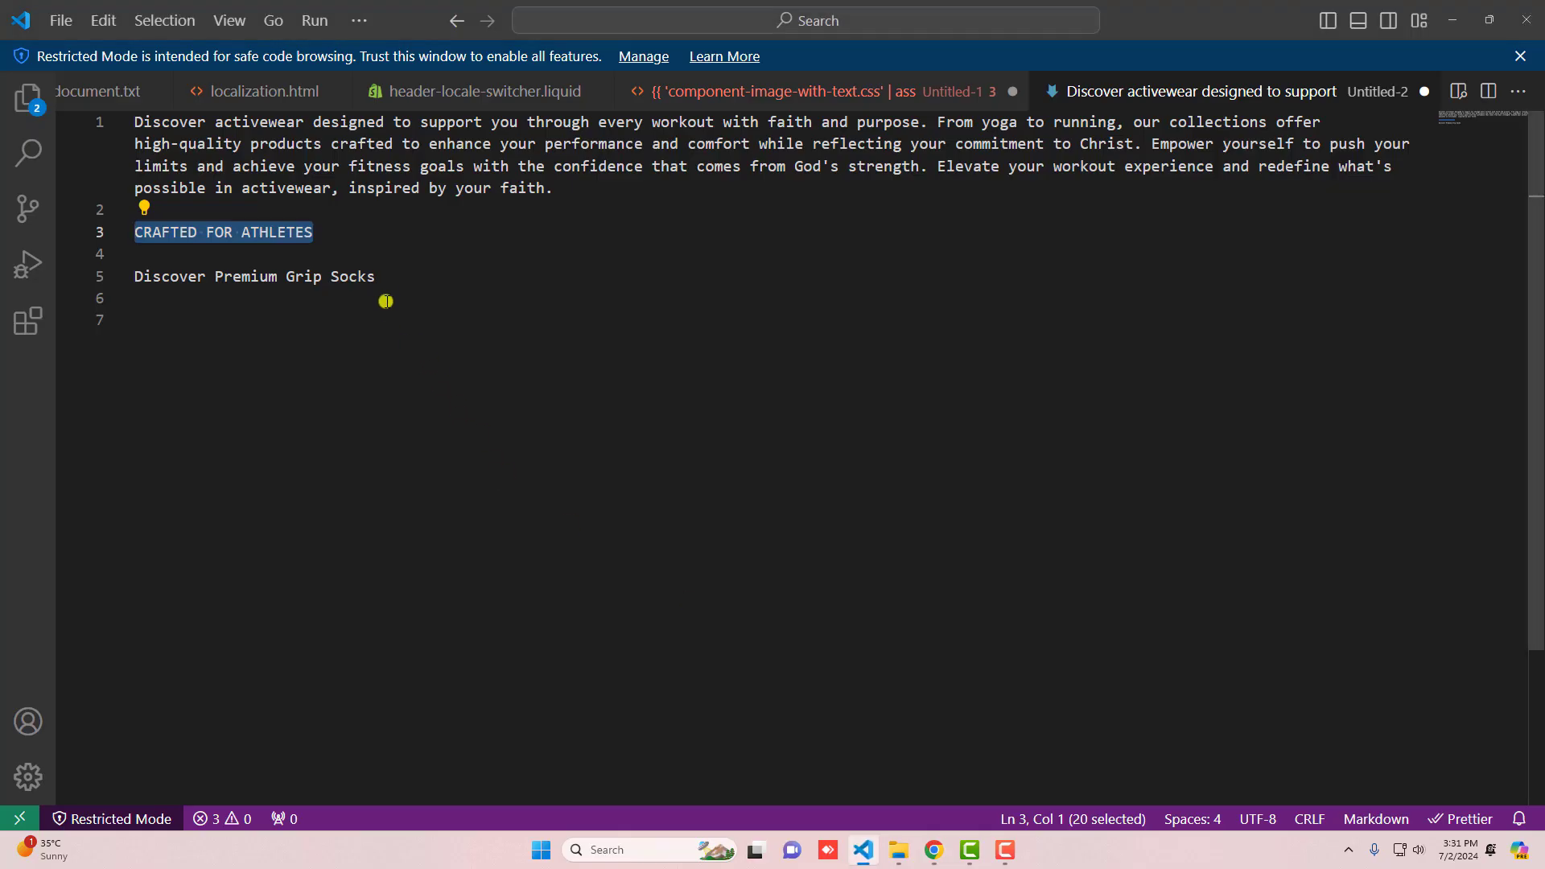
pyautogui.moveTo(377, 277); pyautogui.dragTo(132, 276)
pyautogui.hotkey('ctrl', 'x')
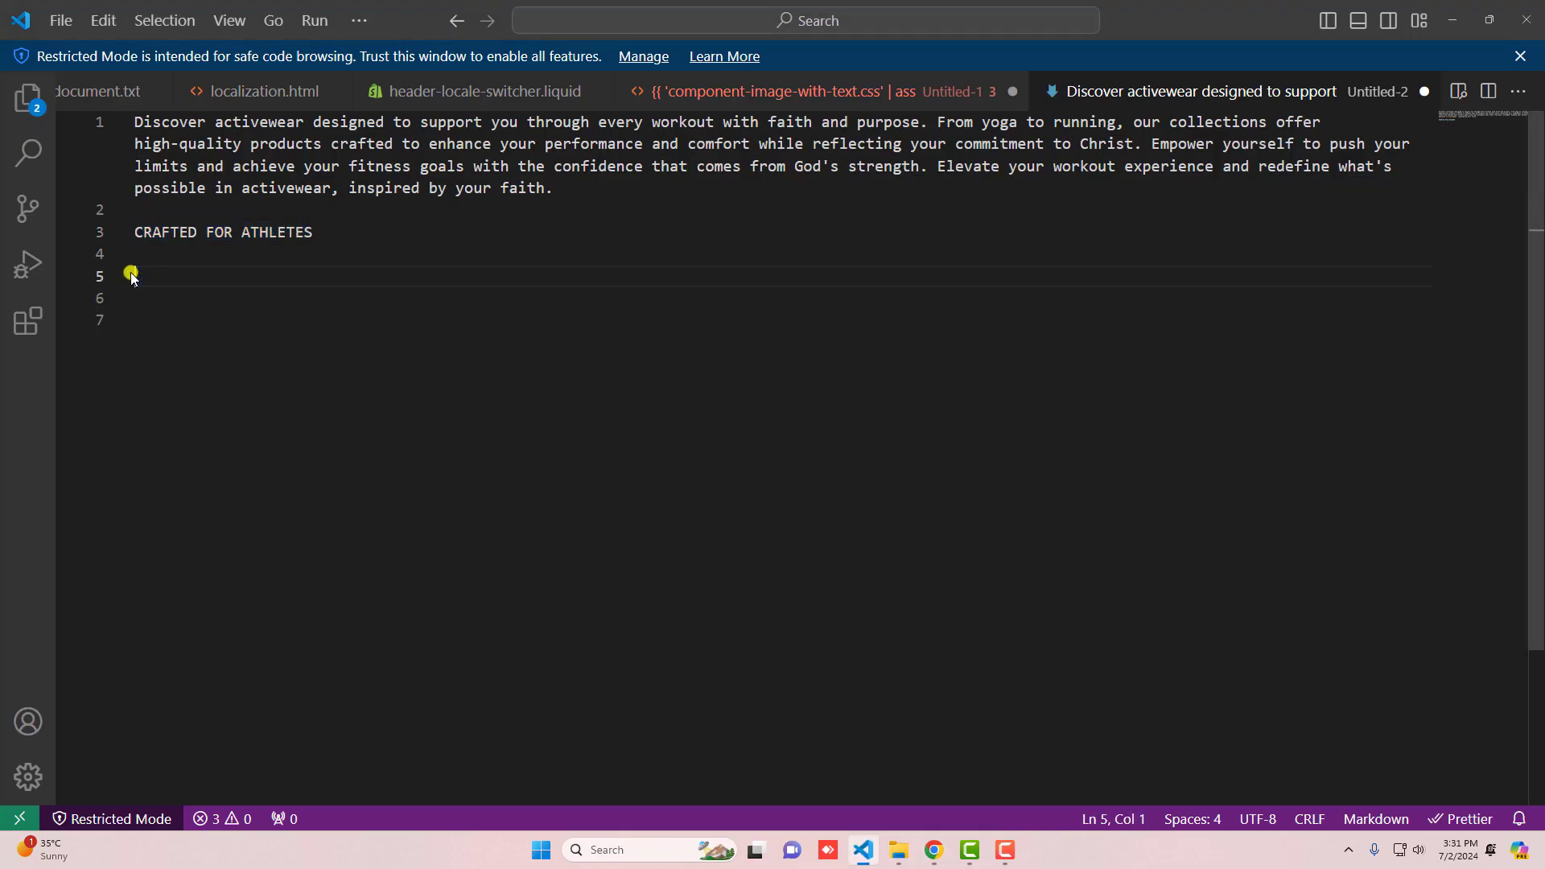
pyautogui.click(934, 850)
pyautogui.click(125, 497)
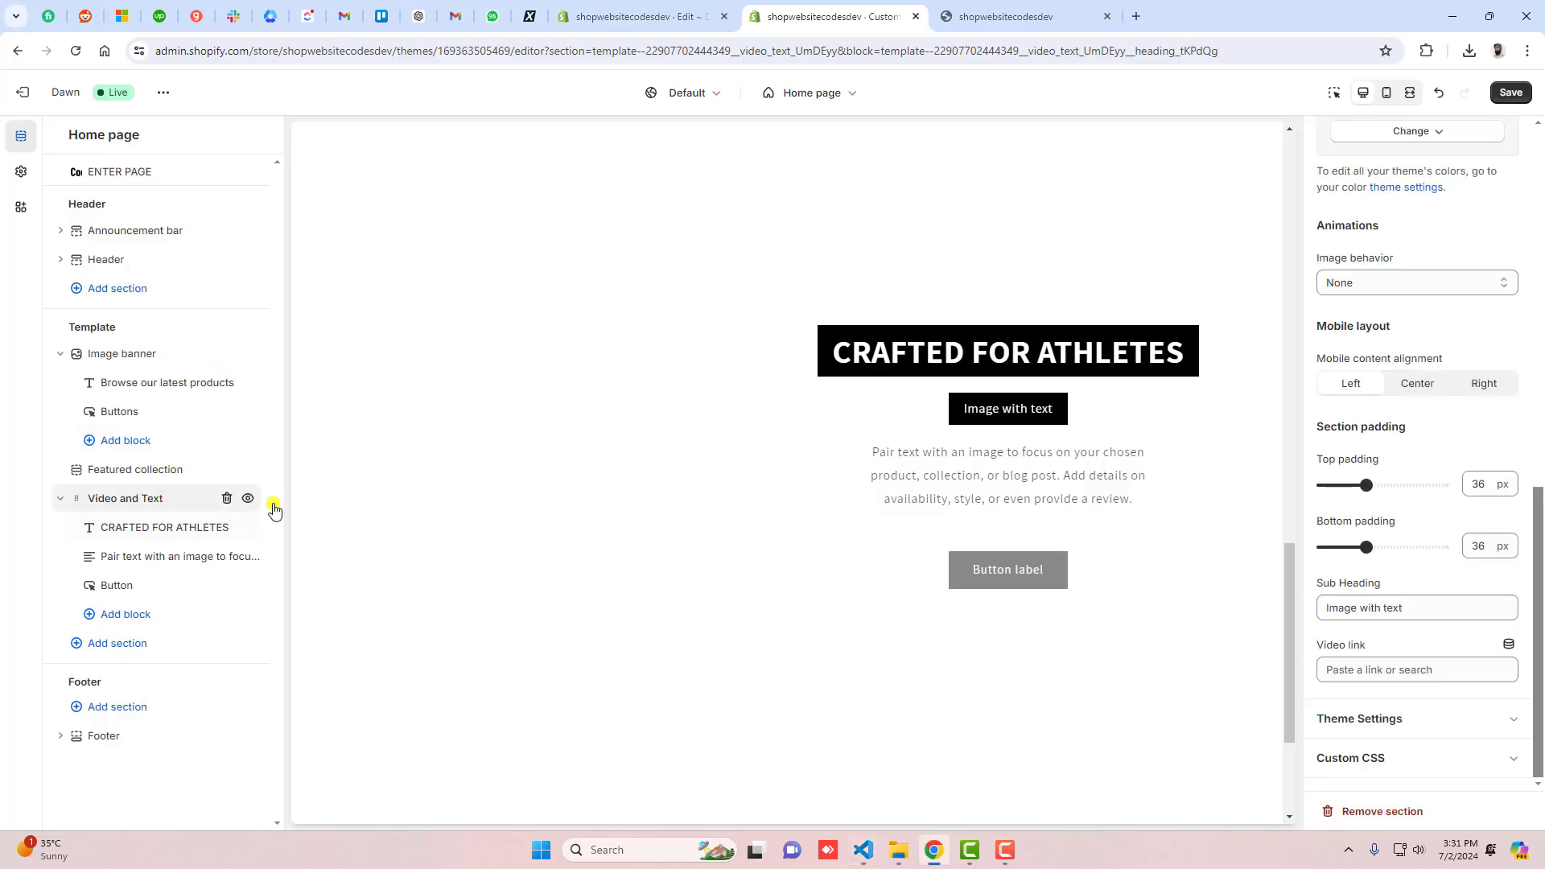
pyautogui.click(1474, 609)
pyautogui.hotkey('ctrl', 'a')
pyautogui.hotkey('ctrl', 'v')
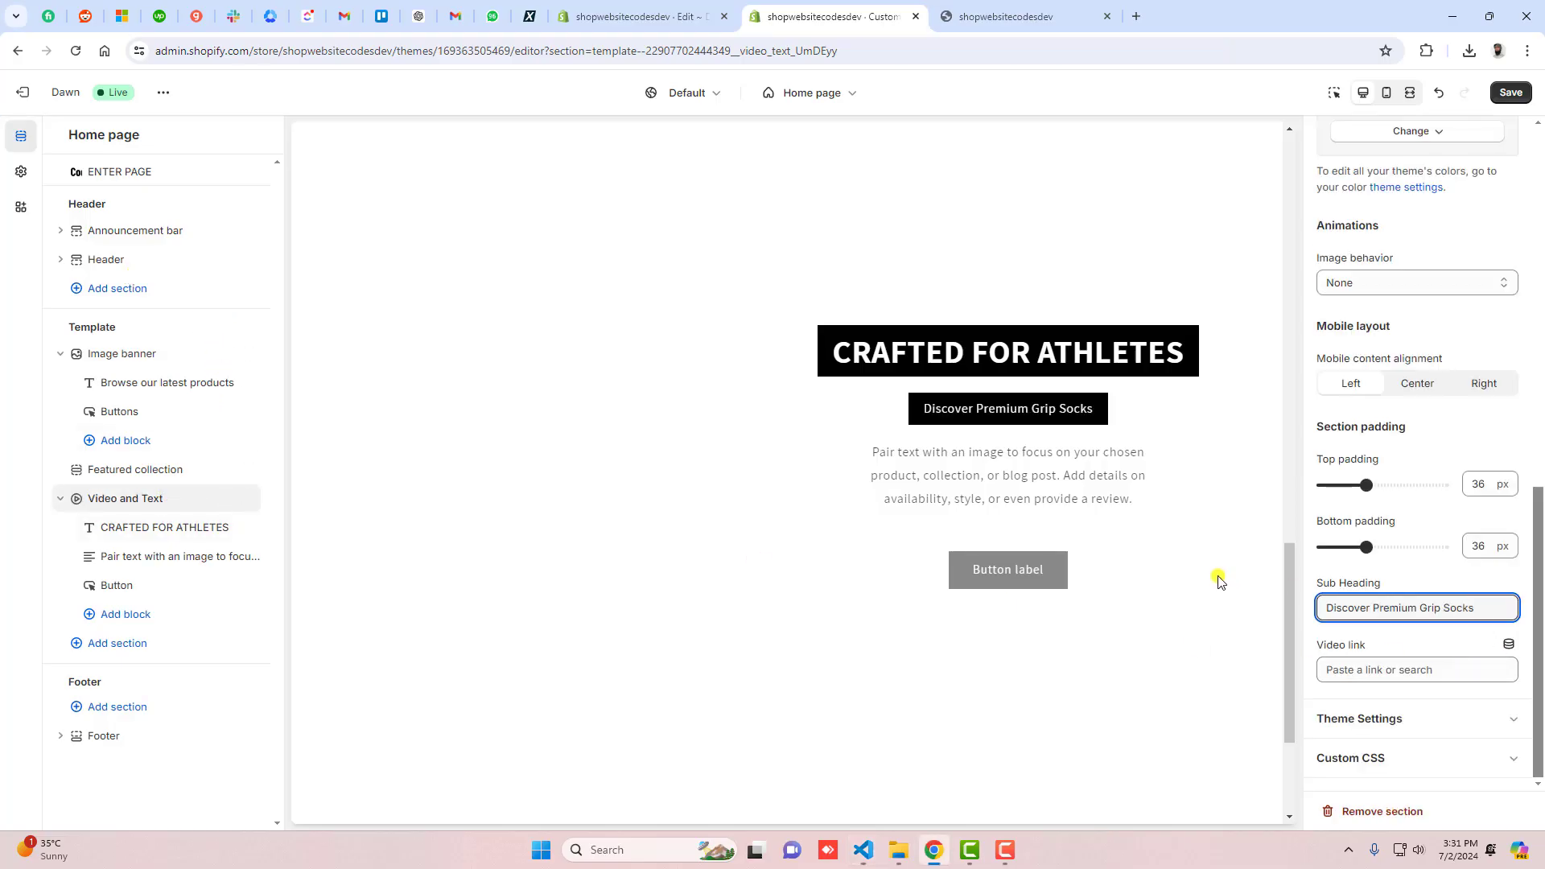
# Replace the Text block's Content with the prepared activewear description paragraph.
pyautogui.hotkey('alt', 'Tab')
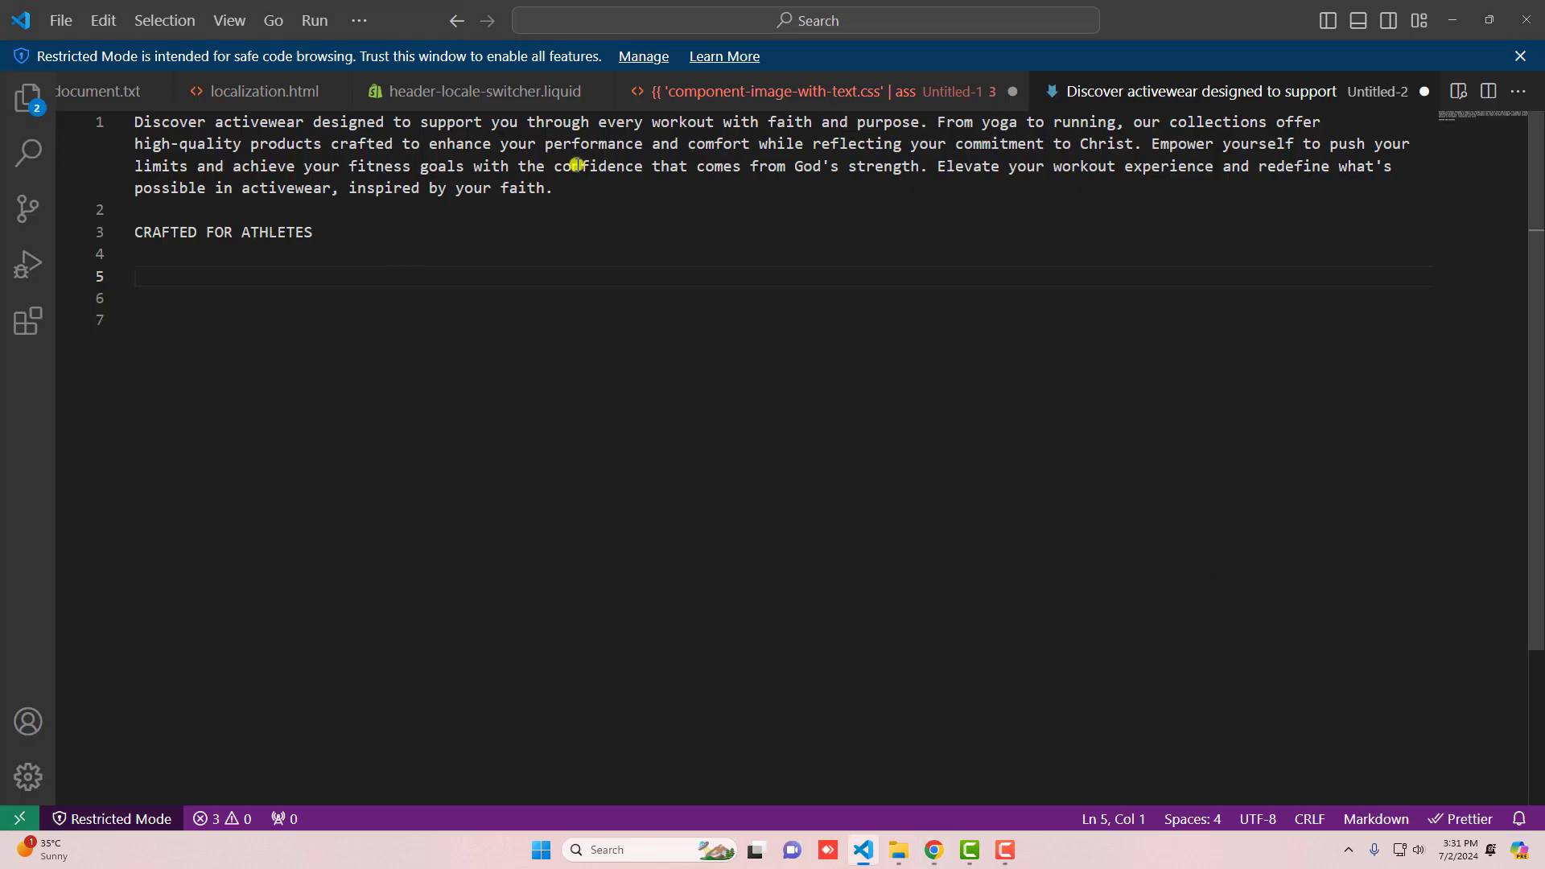
pyautogui.moveTo(558, 187); pyautogui.dragTo(91, 121)
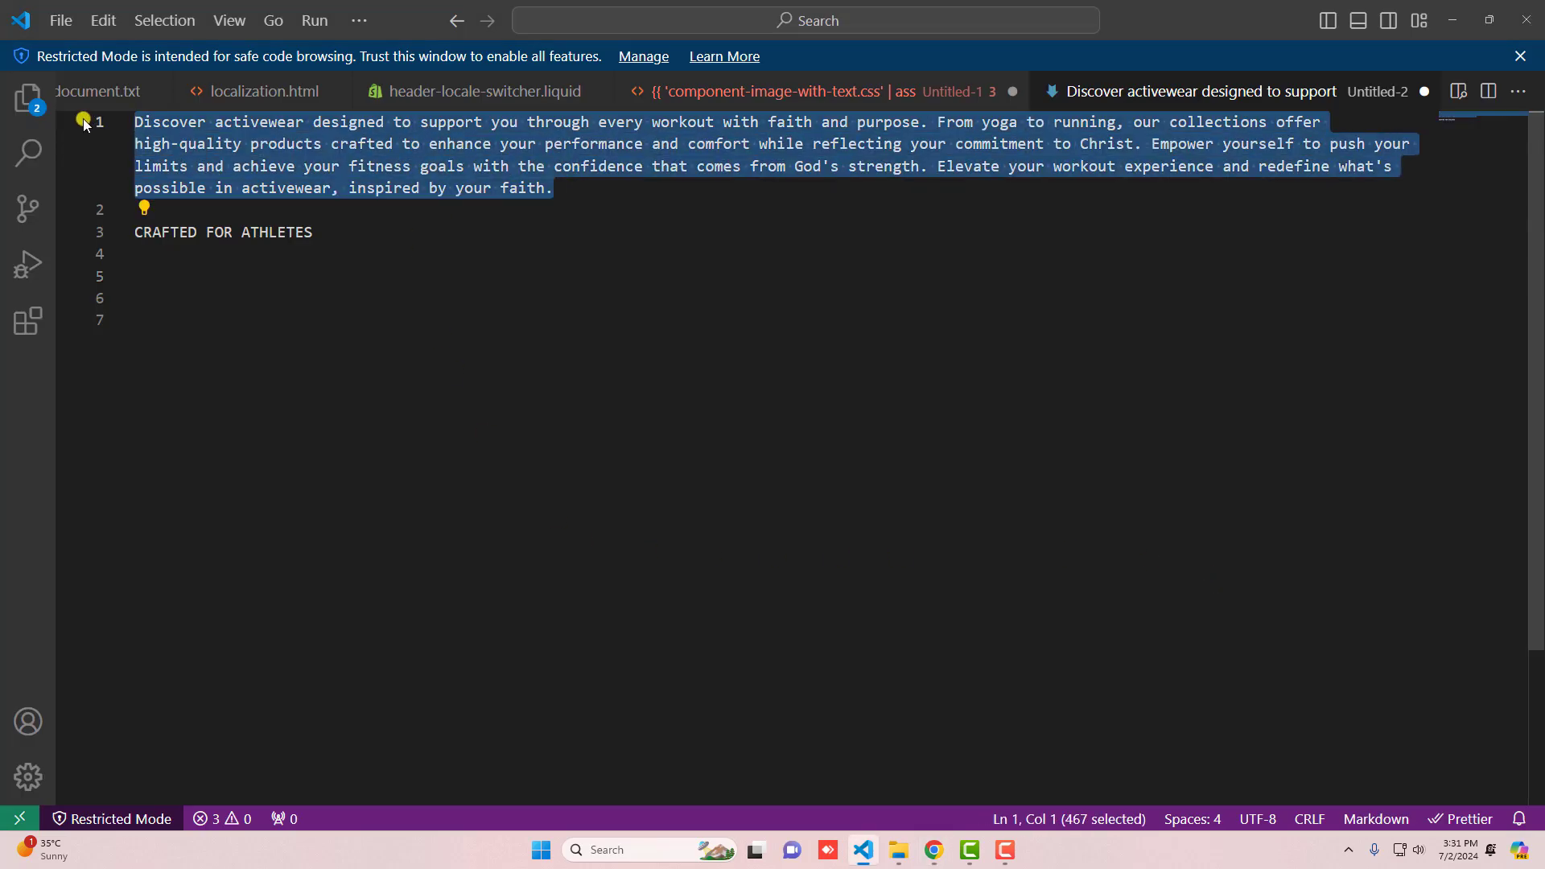
pyautogui.hotkey('ctrl', 'c')
pyautogui.hotkey('alt', 'Tab')
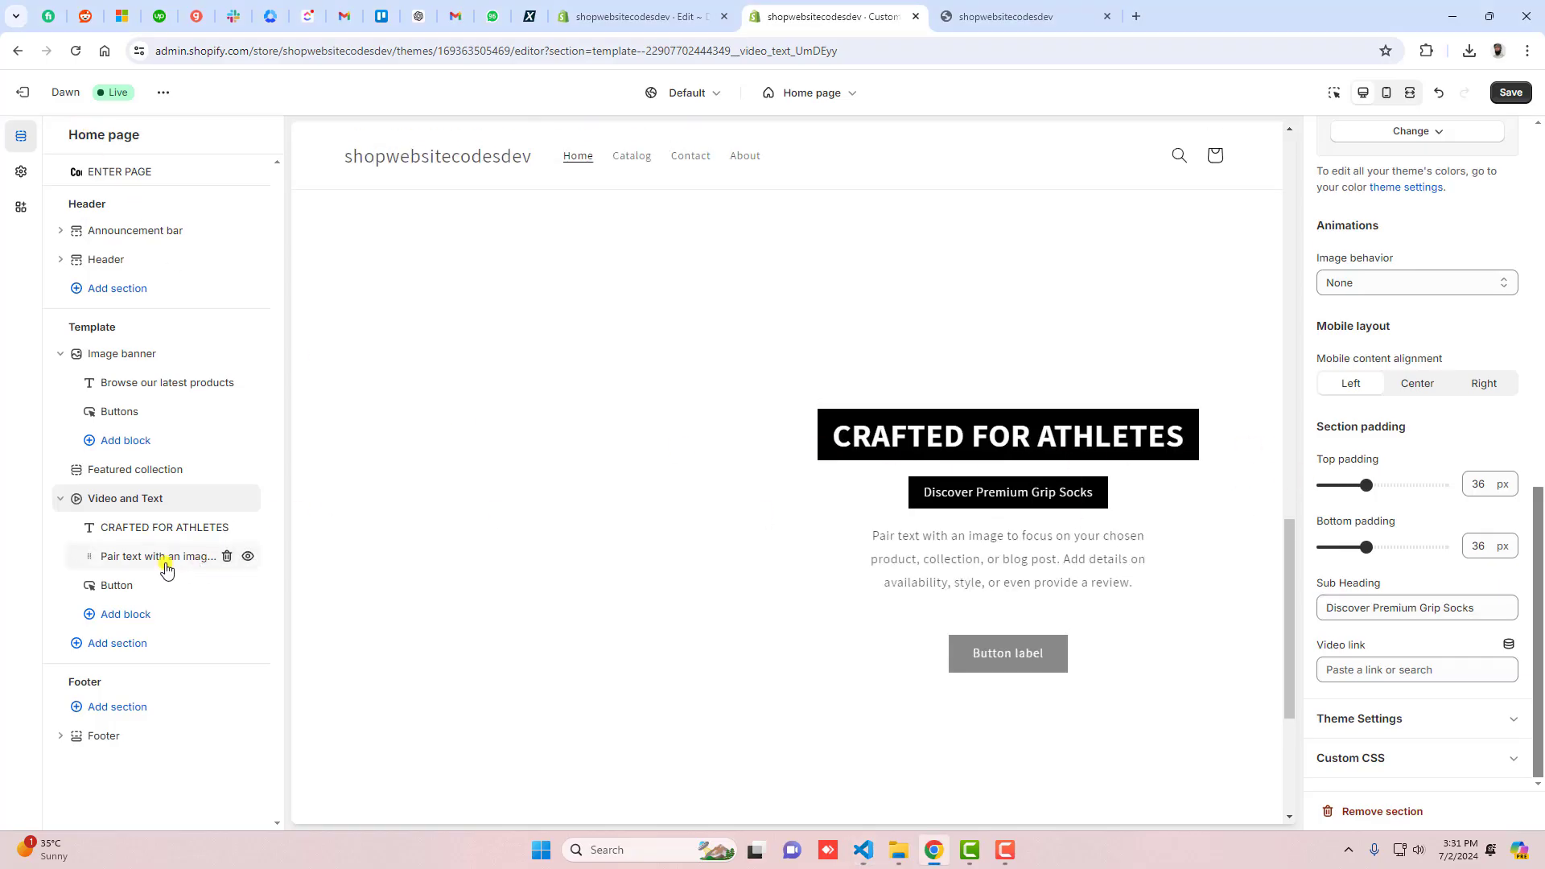
pyautogui.click(163, 555)
pyautogui.click(1463, 246)
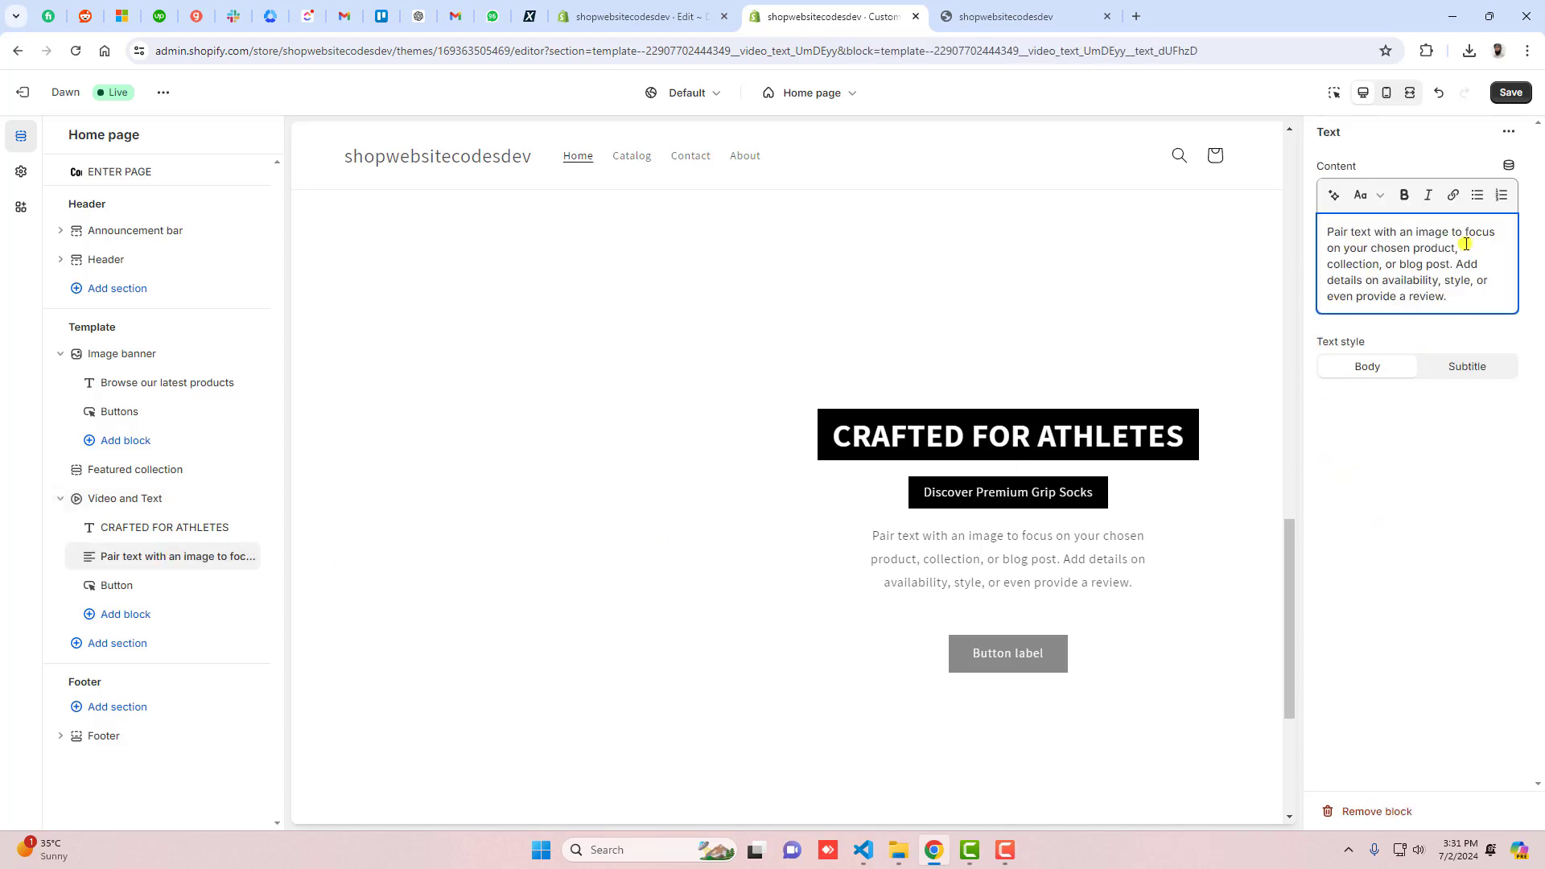
pyautogui.hotkey('ctrl', 'a')
pyautogui.hotkey('ctrl', 'v')
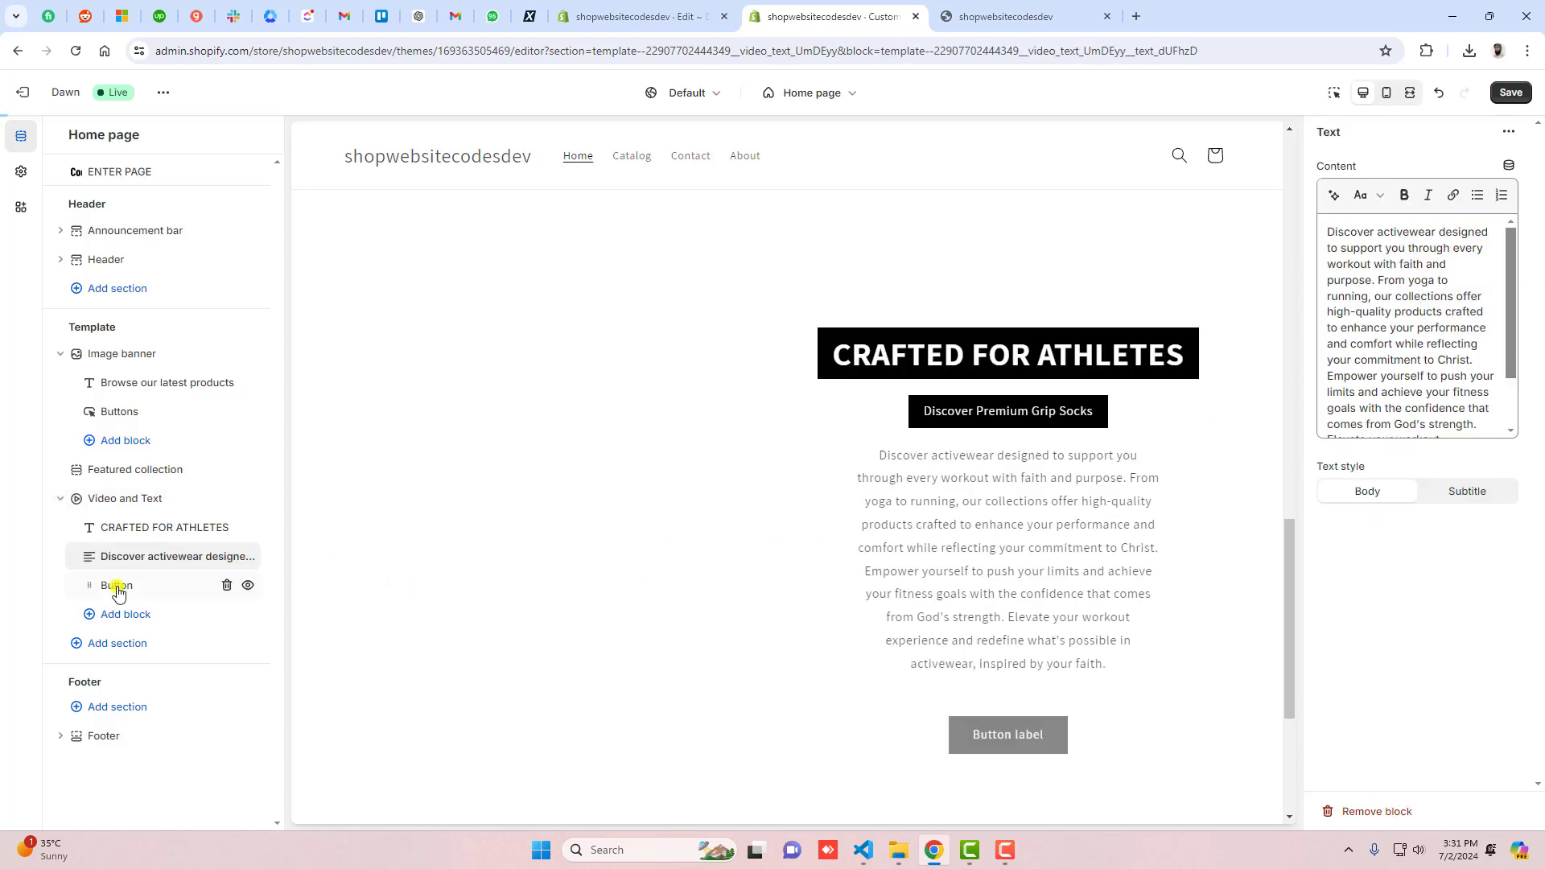
# Link the SHOP NOW button to Products > All products and save.
pyautogui.click(116, 584)
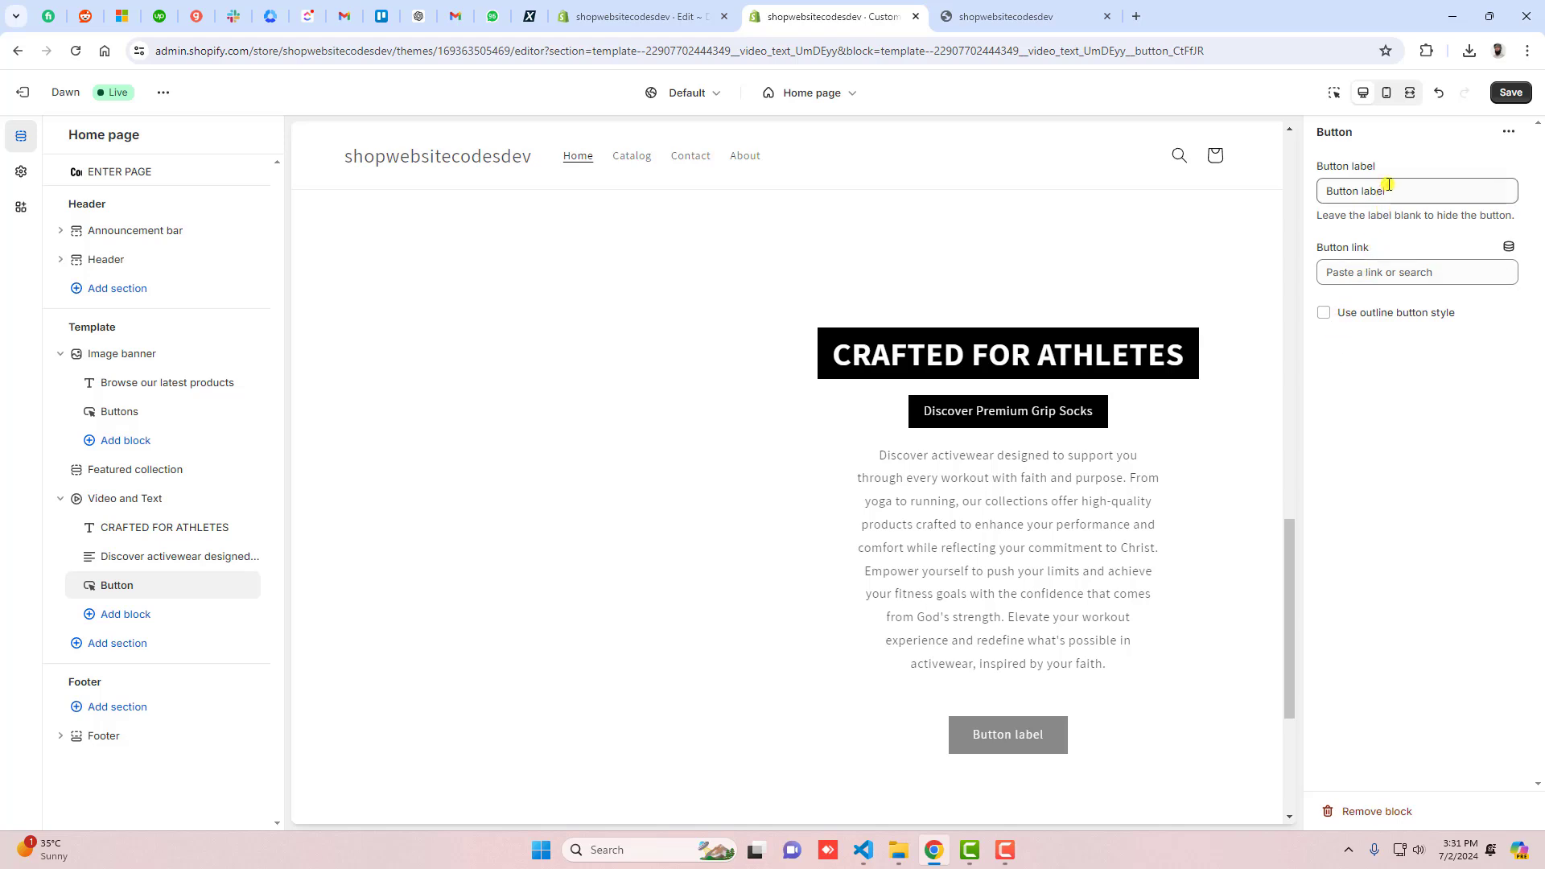
pyautogui.moveTo(1413, 192); pyautogui.dragTo(1283, 191)
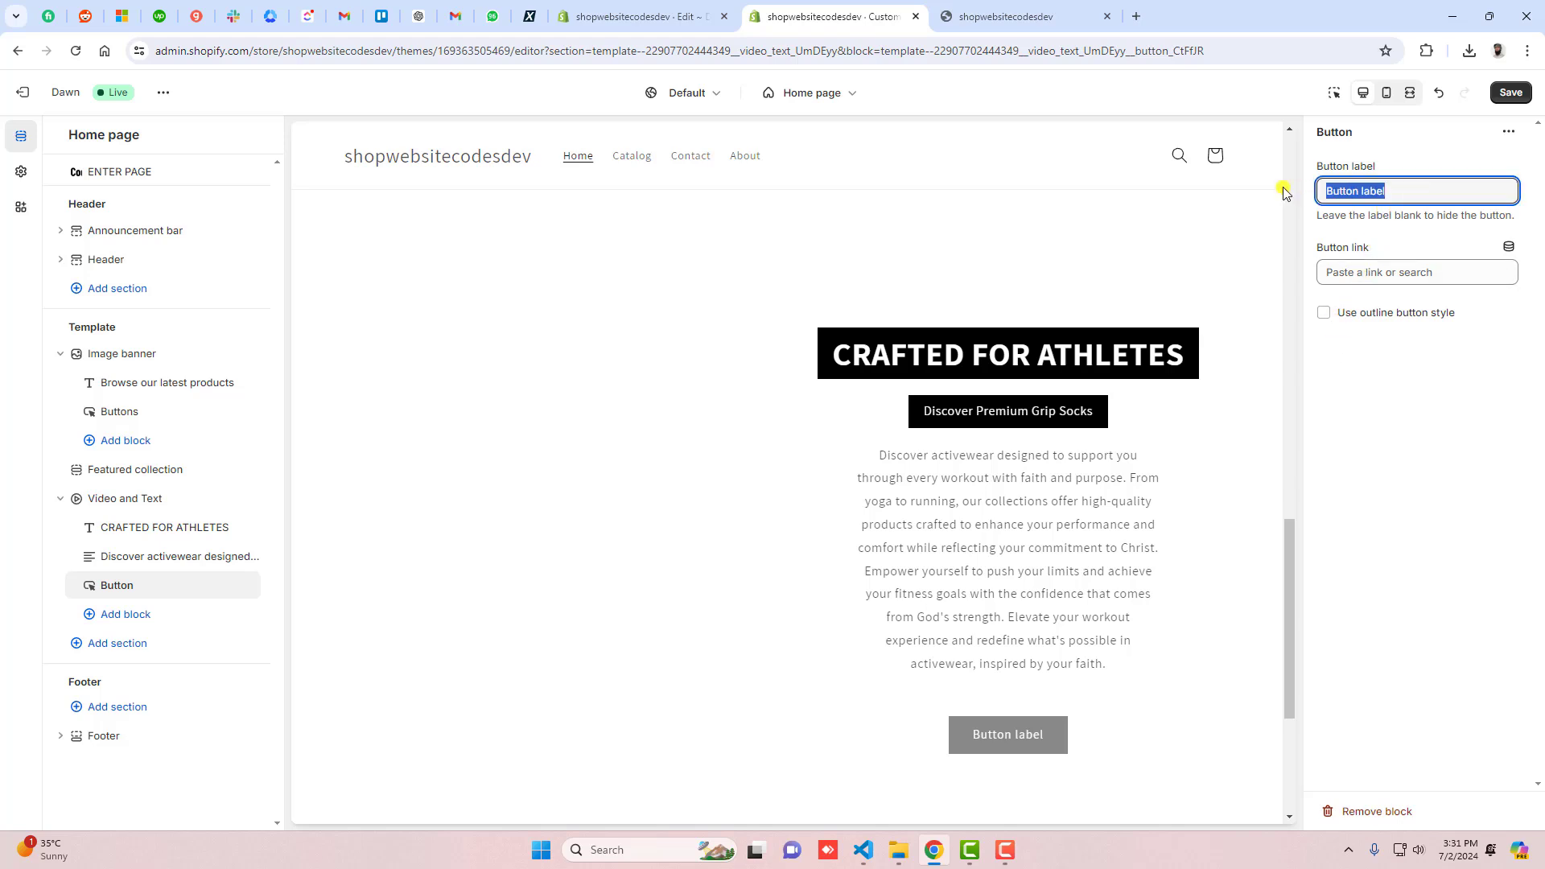
pyautogui.write('SHOP NOW')
pyautogui.click(1416, 271)
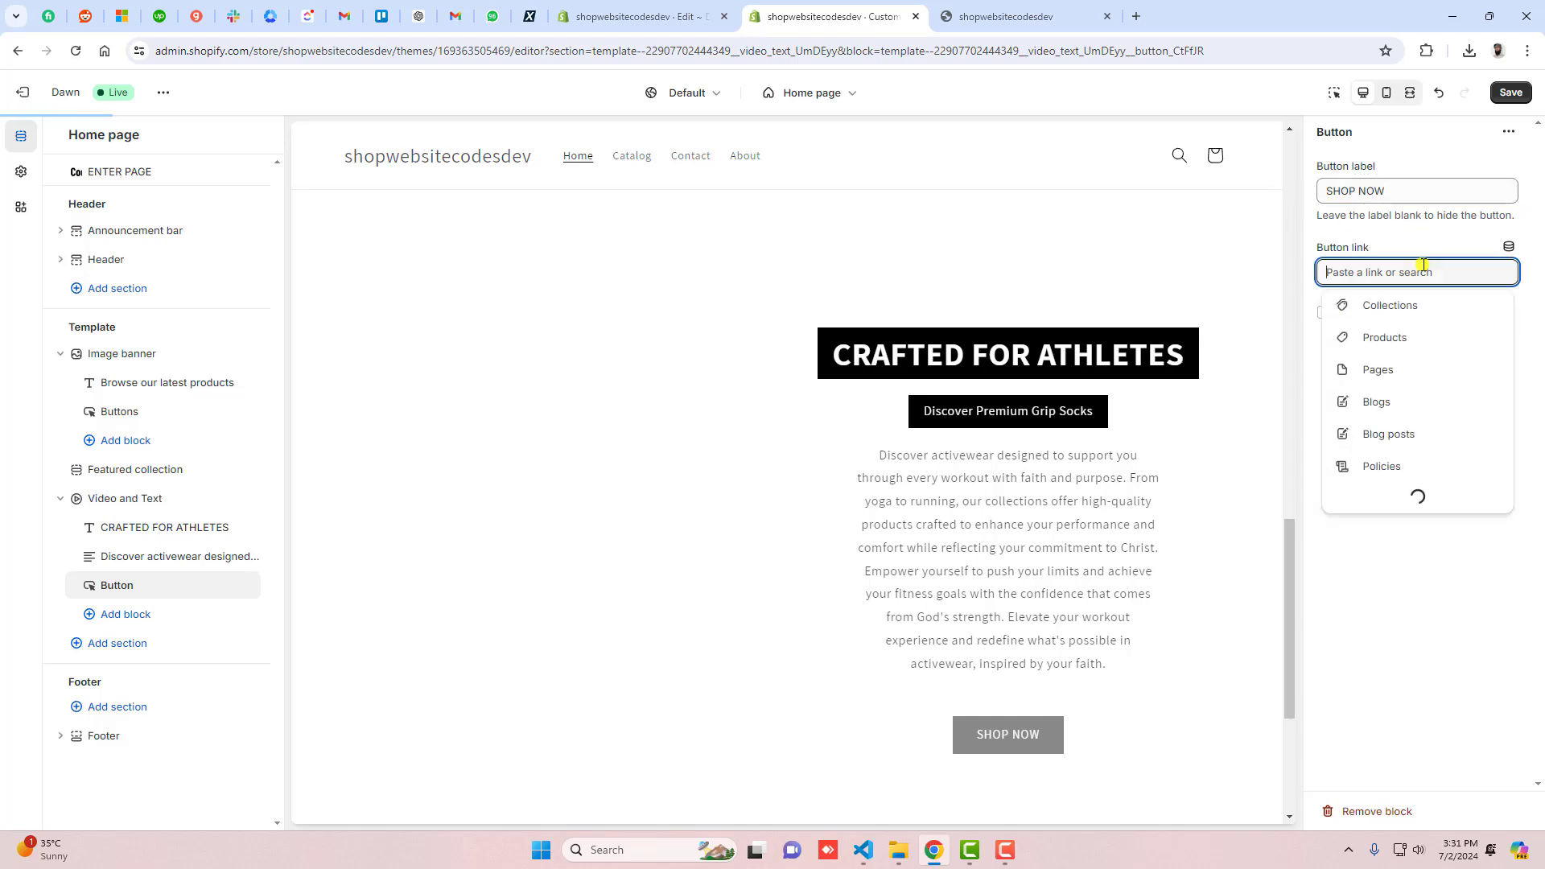
pyautogui.click(1404, 339)
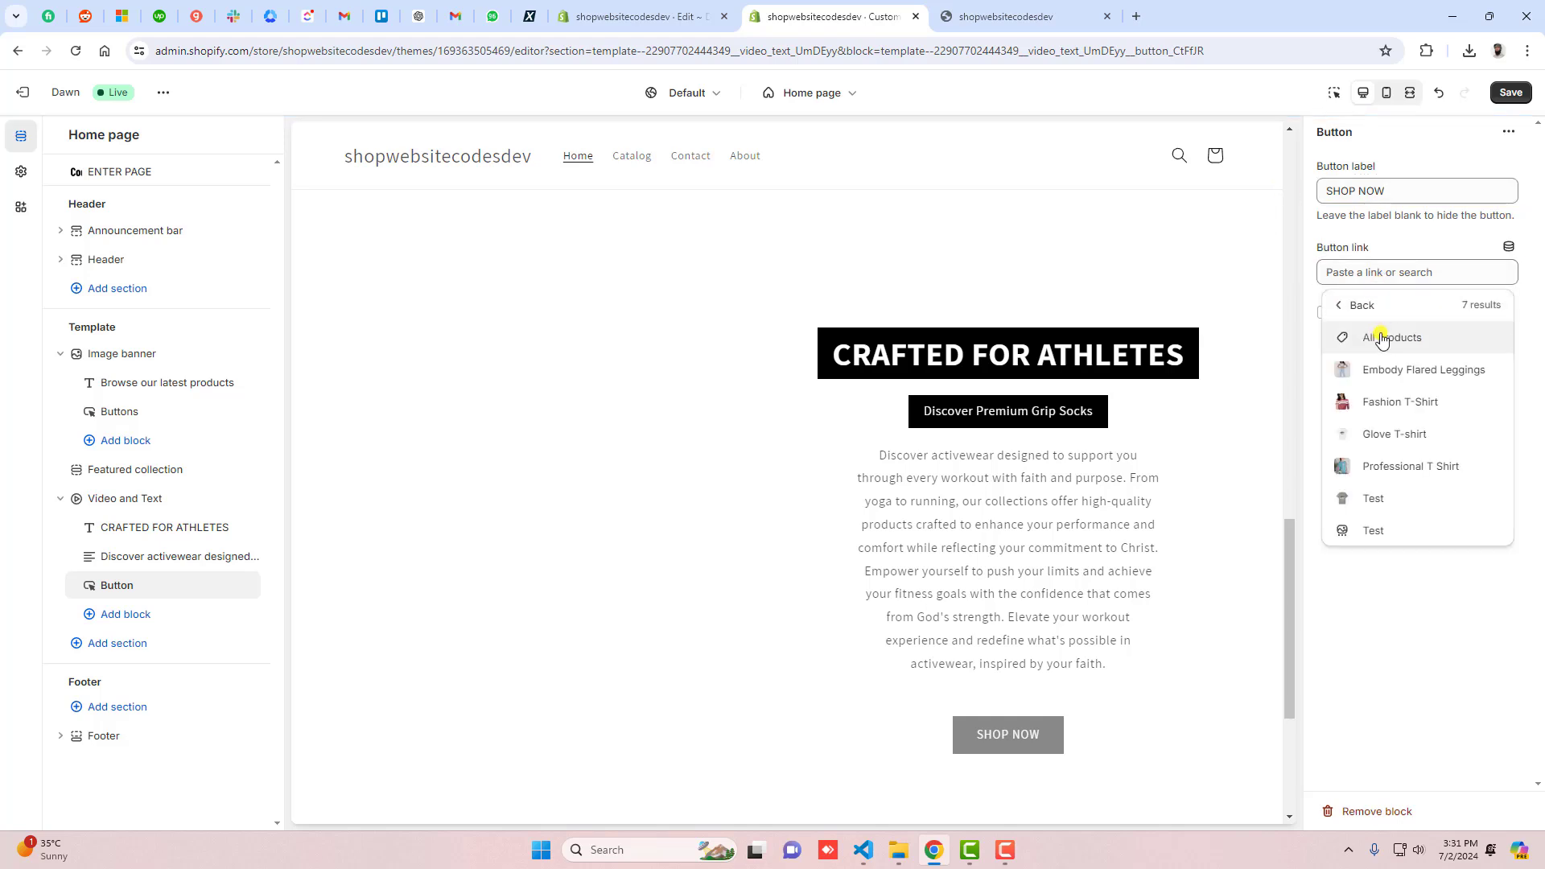
pyautogui.click(1396, 336)
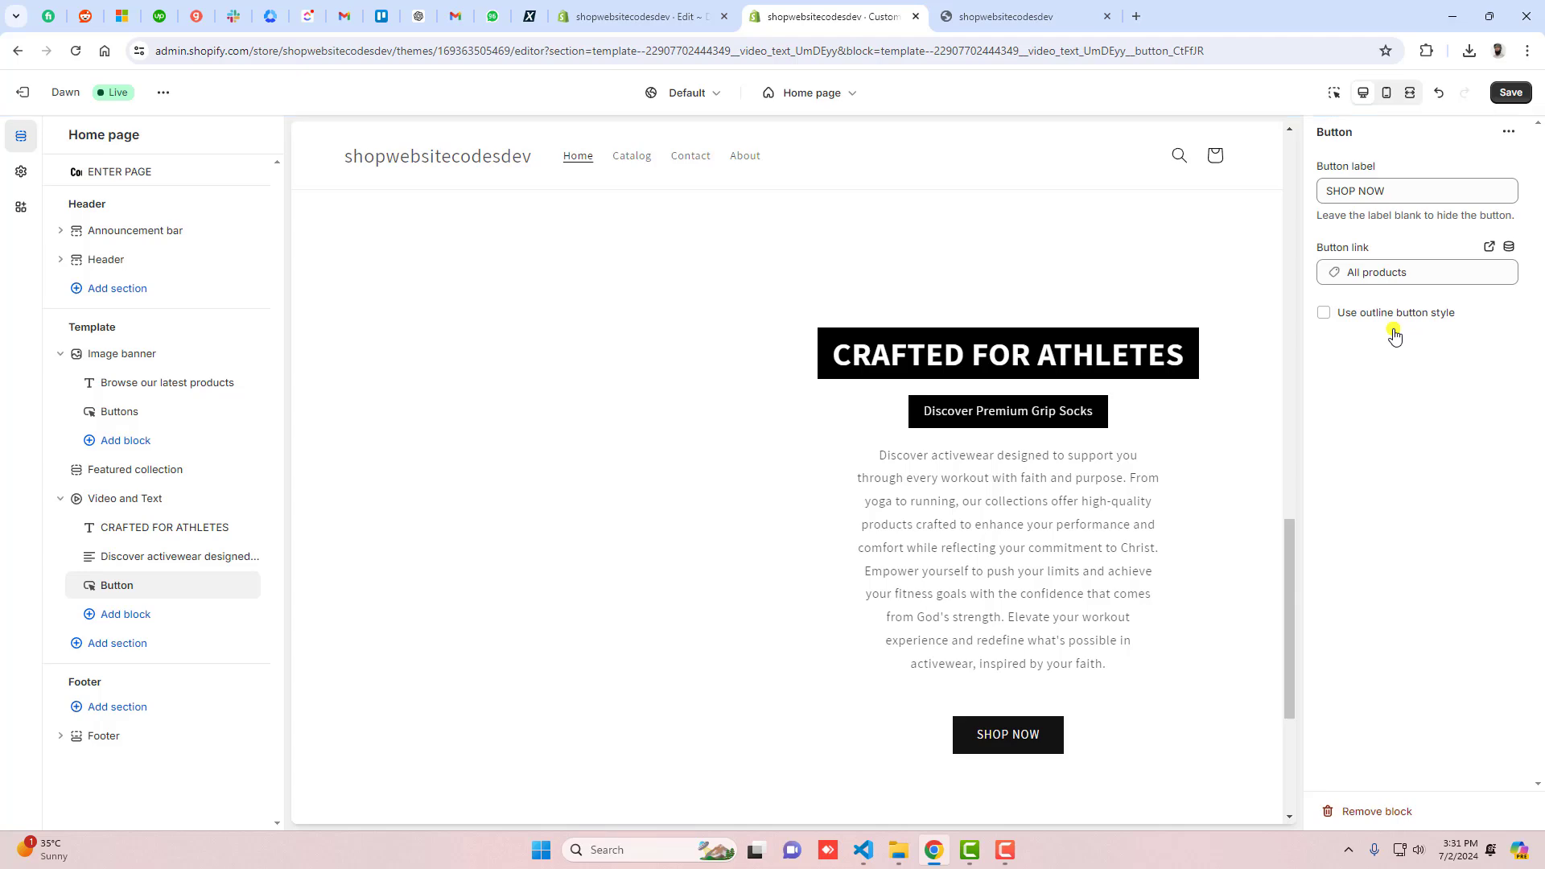
pyautogui.click(1510, 92)
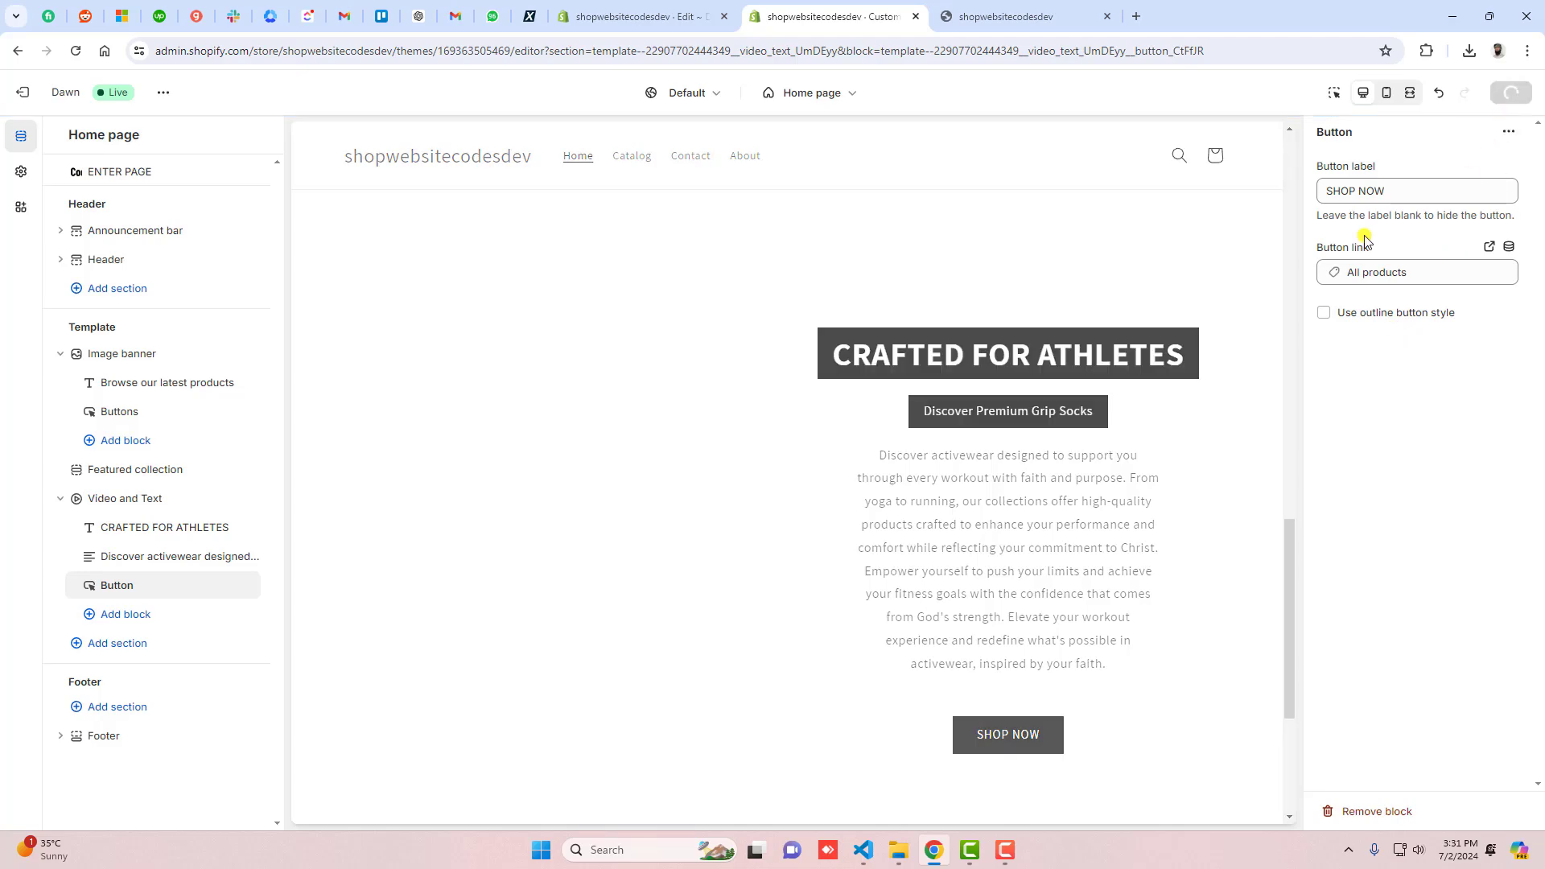
# Copy the basketball MP4's link from Content > Files, then return to the theme editor.
pyautogui.click(633, 15)
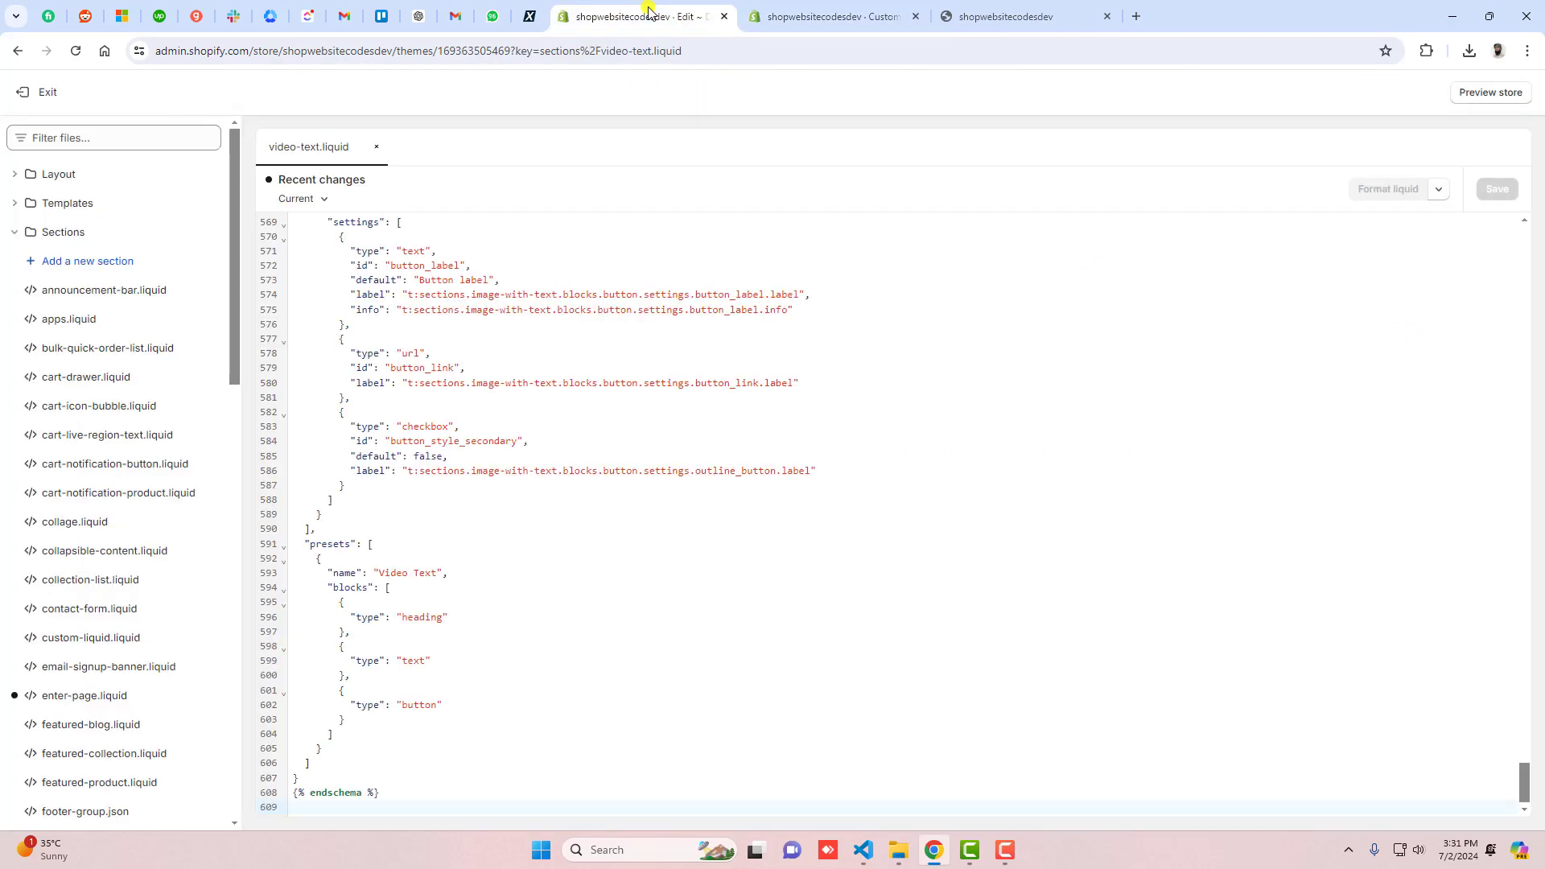
pyautogui.click(5, 93)
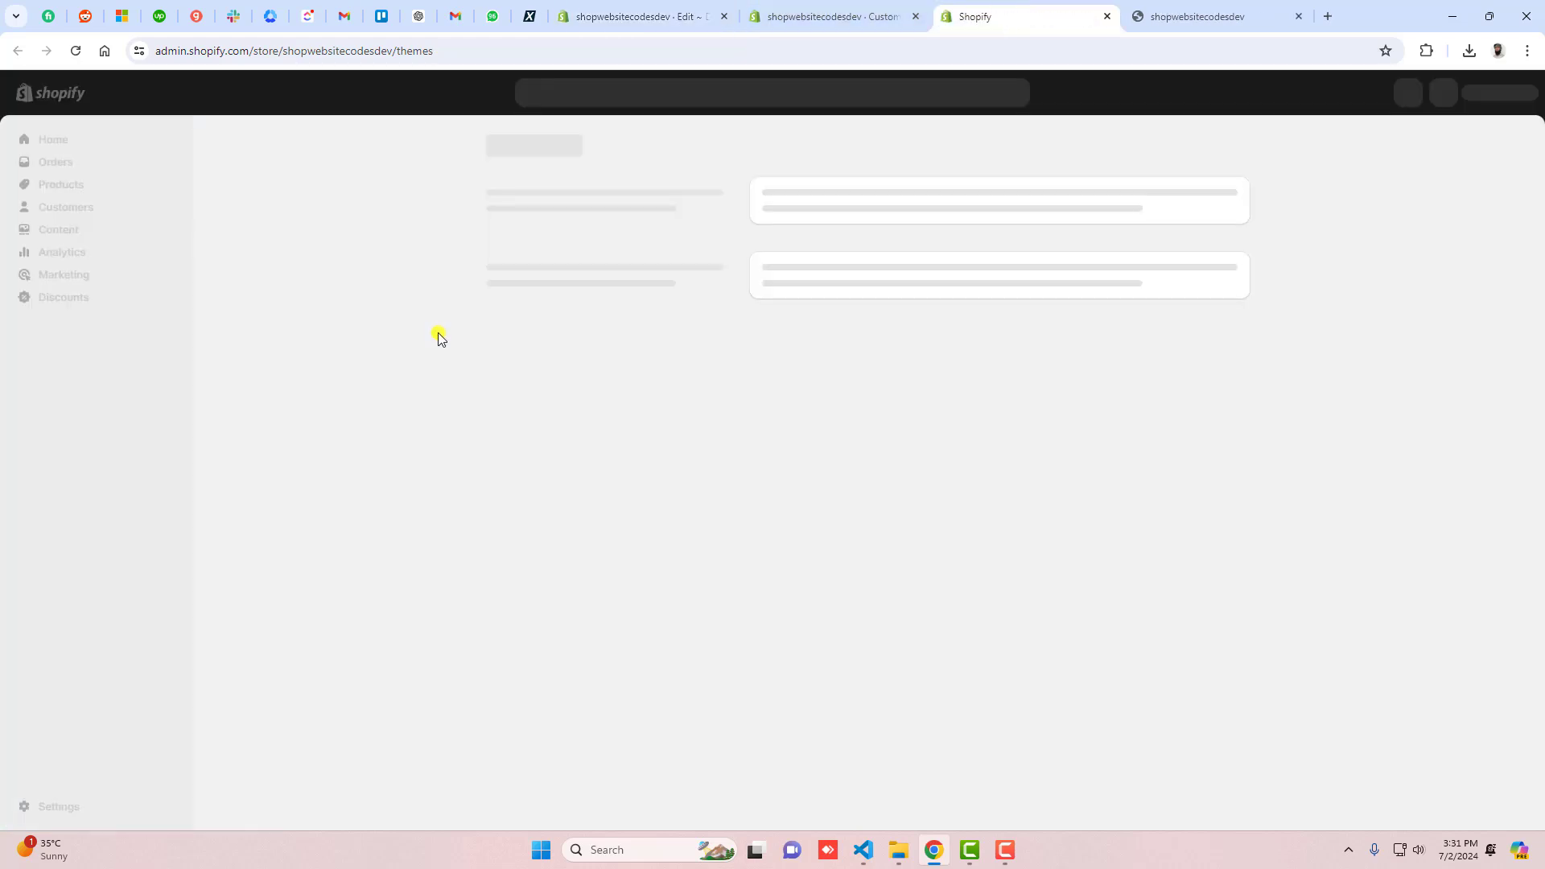
pyautogui.click(56, 230)
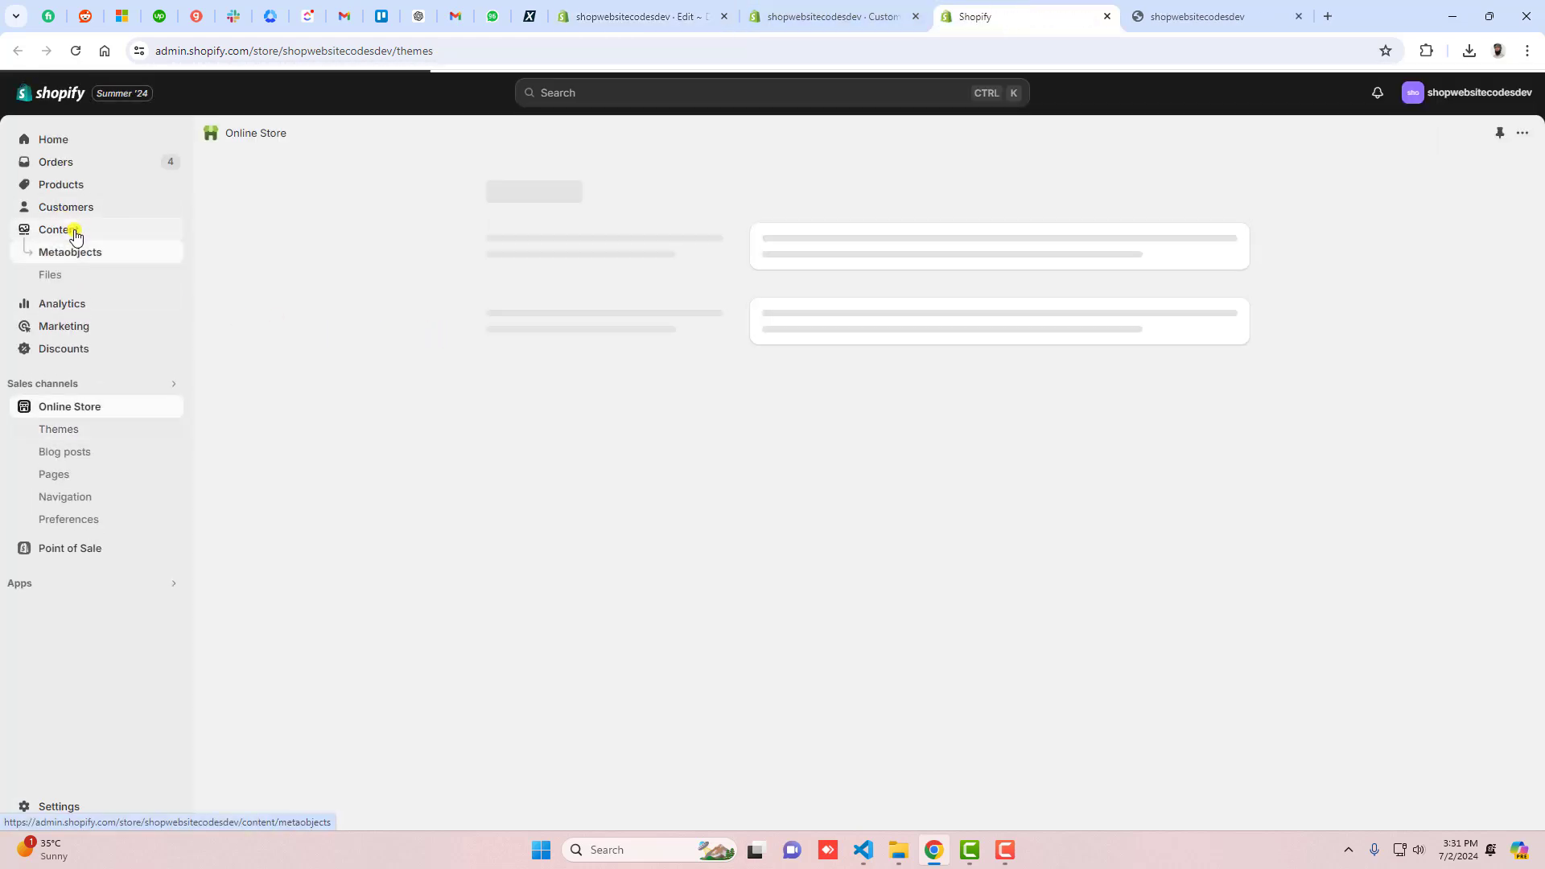
pyautogui.click(75, 281)
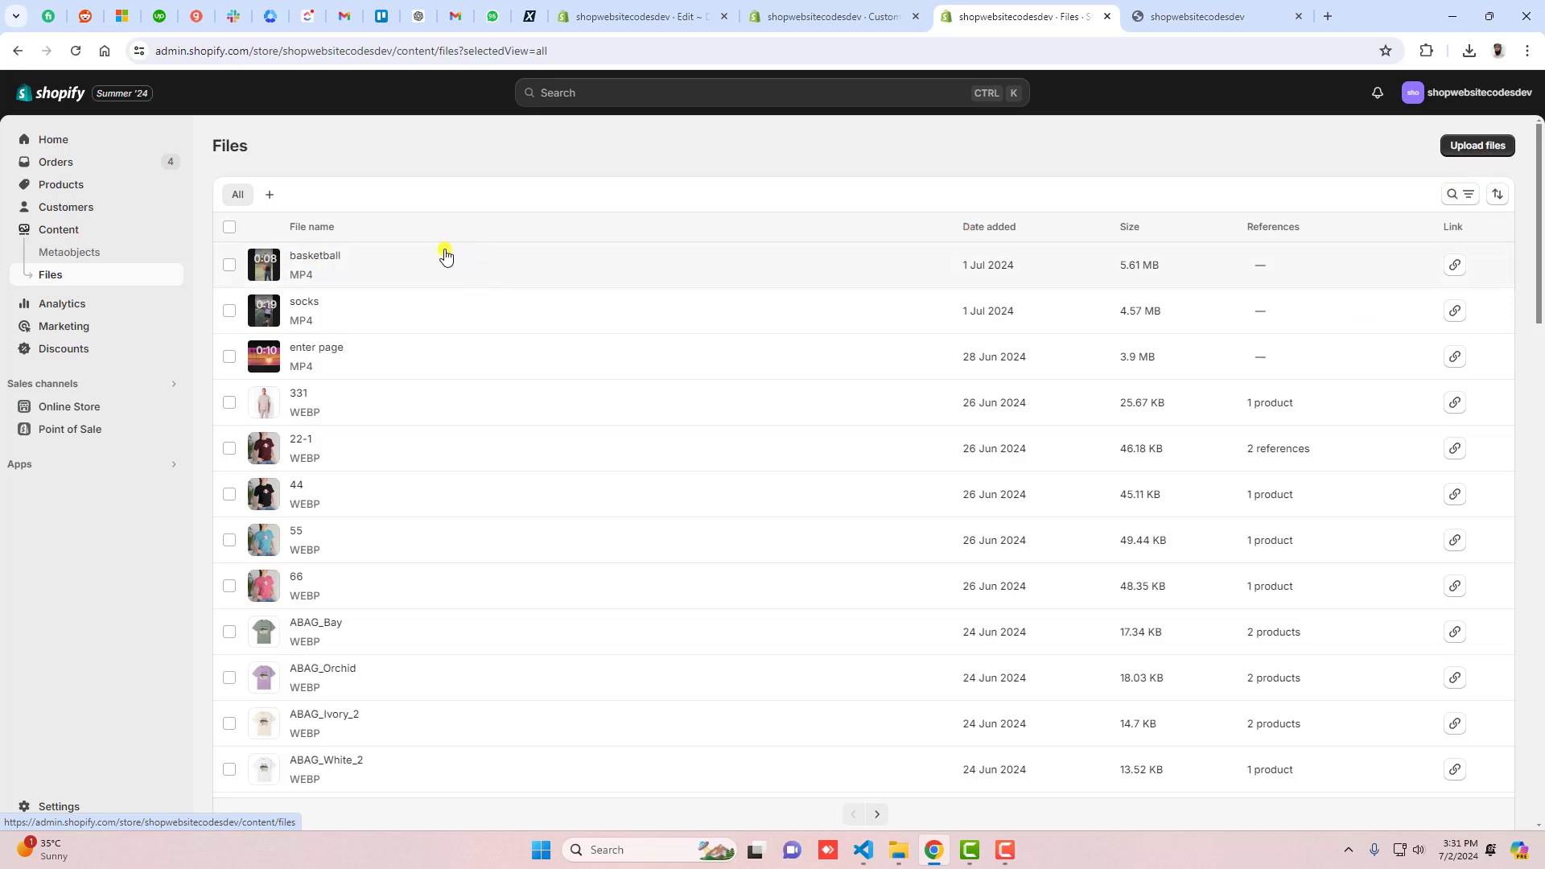
pyautogui.click(1454, 265)
pyautogui.click(796, 18)
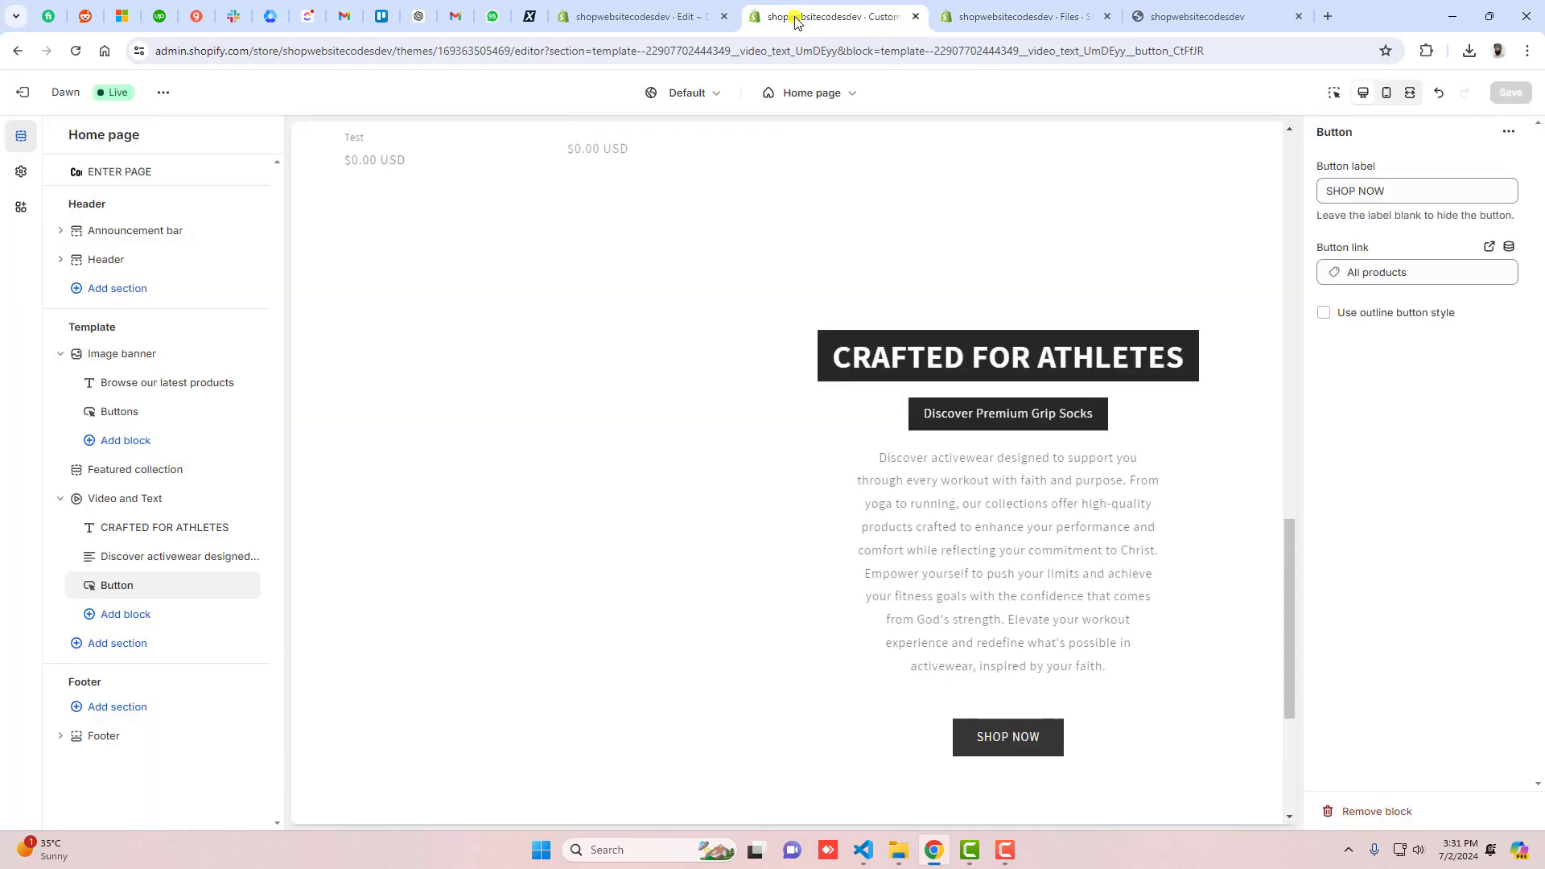
# Paste the basketball video URL into the Video and Text section's Video link, and save.
pyautogui.click(131, 499)
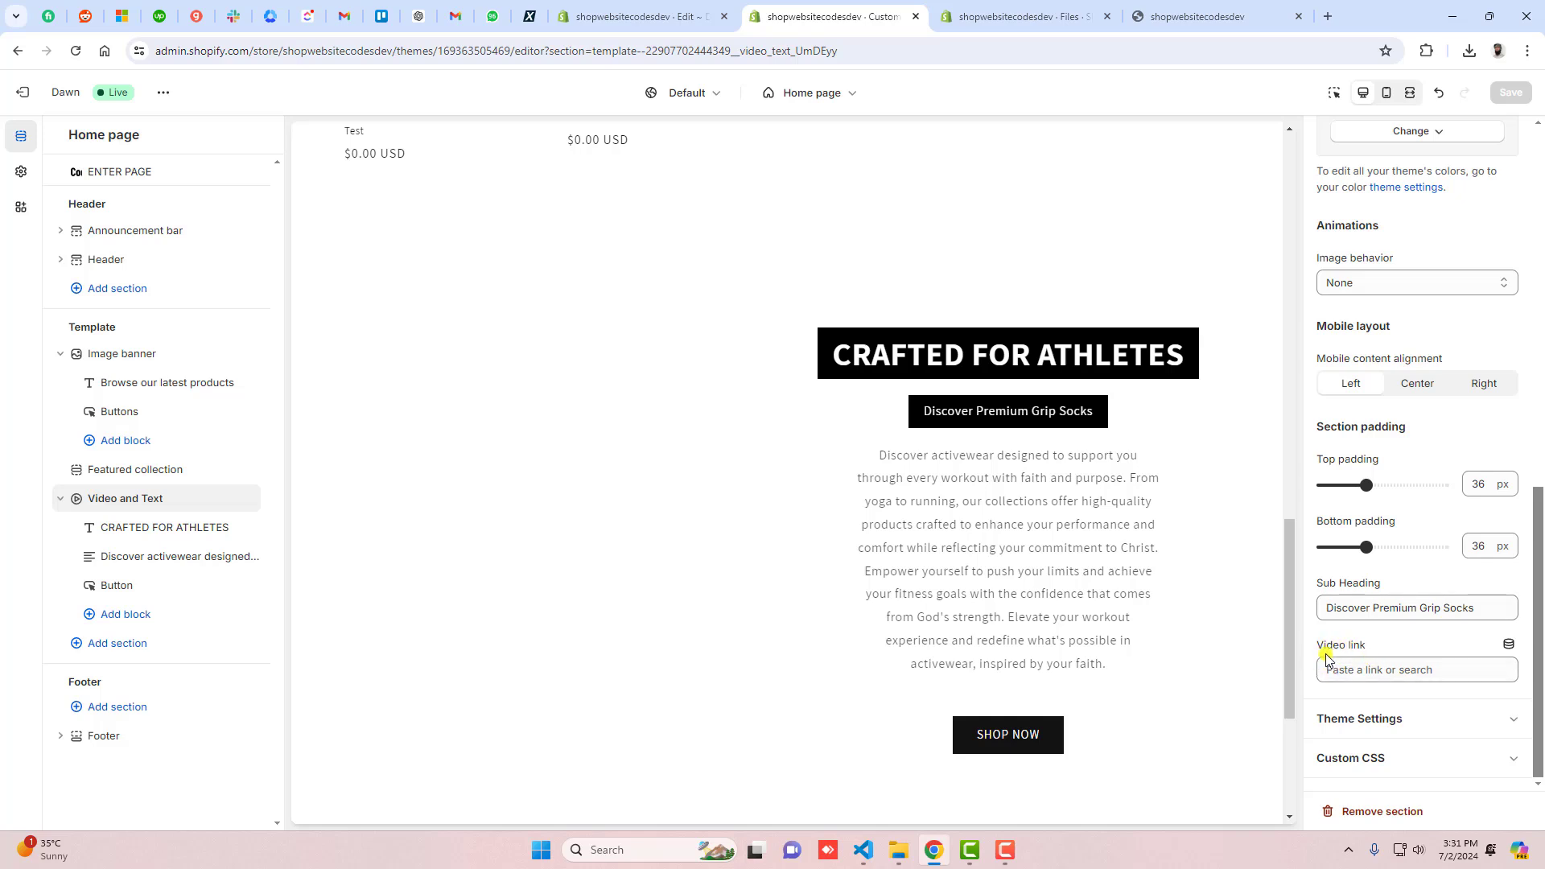
pyautogui.click(1367, 670)
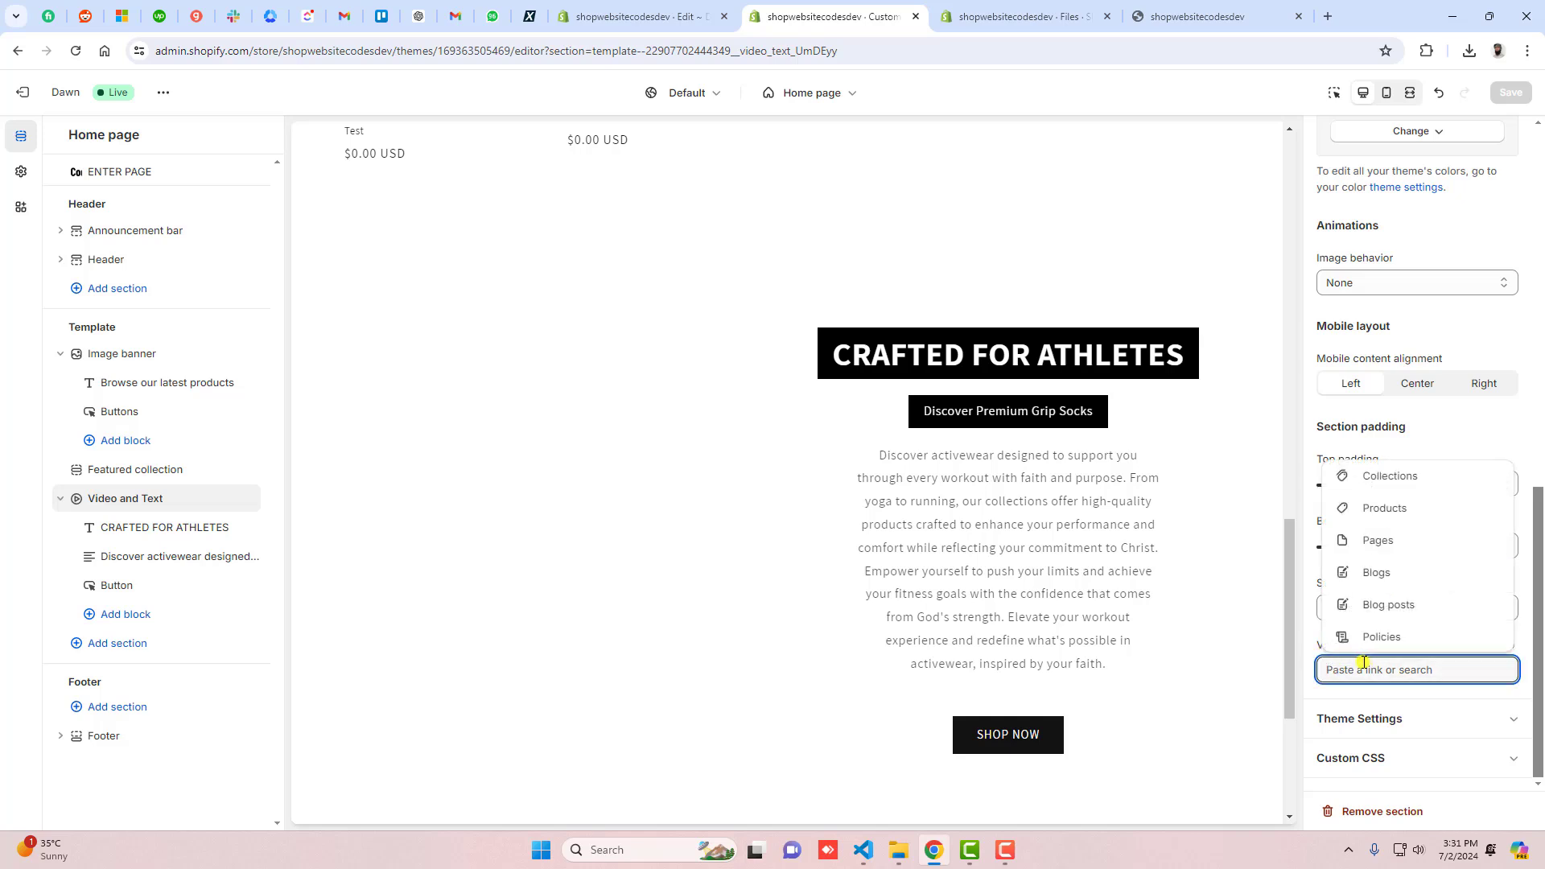
pyautogui.hotkey('ctrl', 'v')
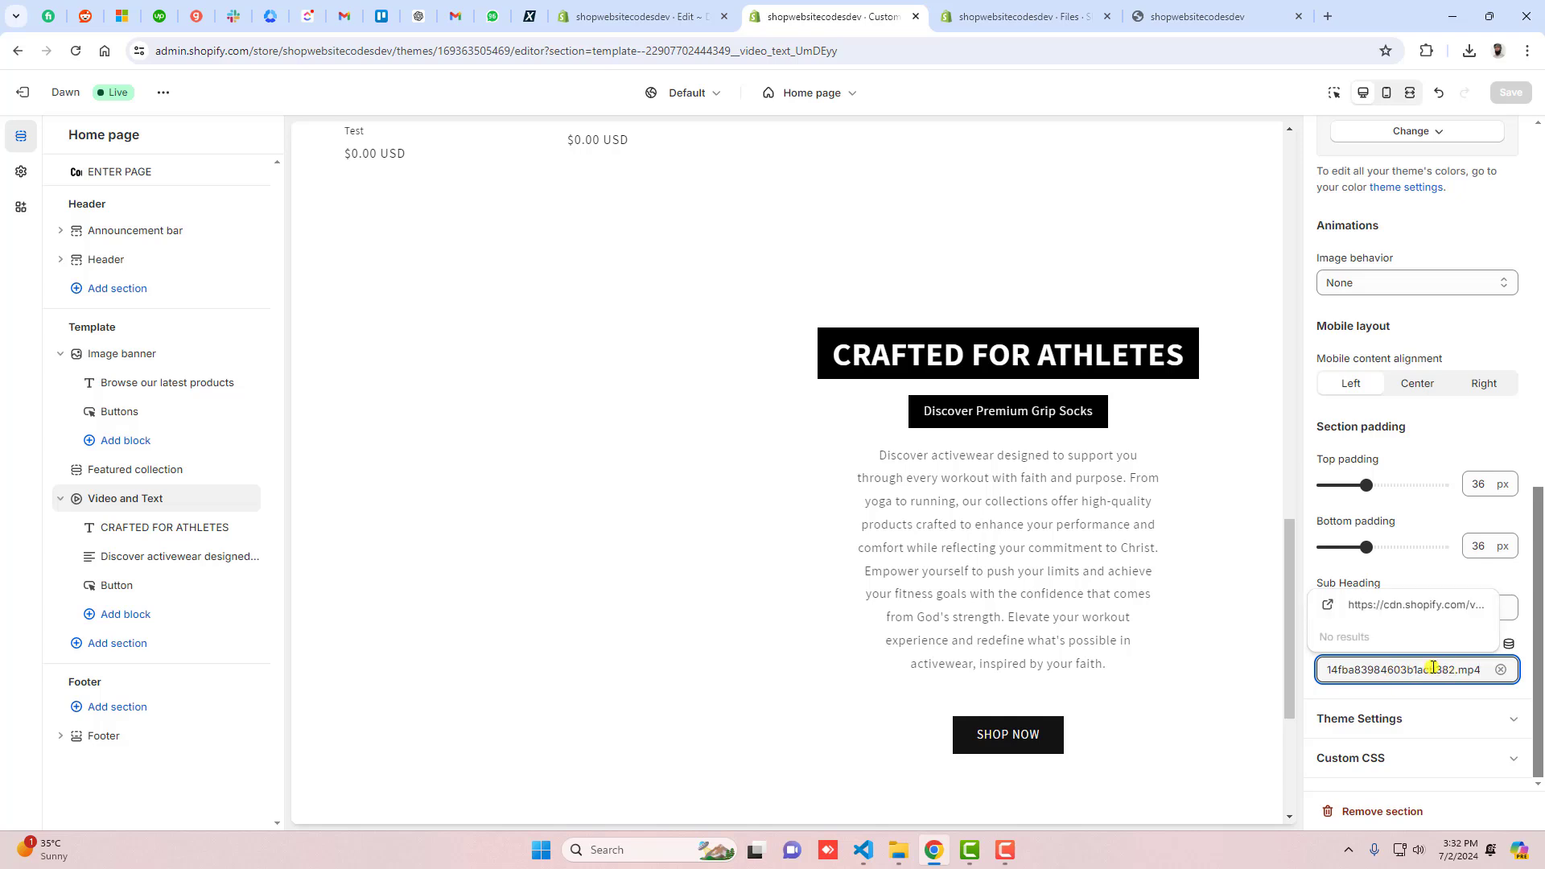
pyautogui.click(1379, 605)
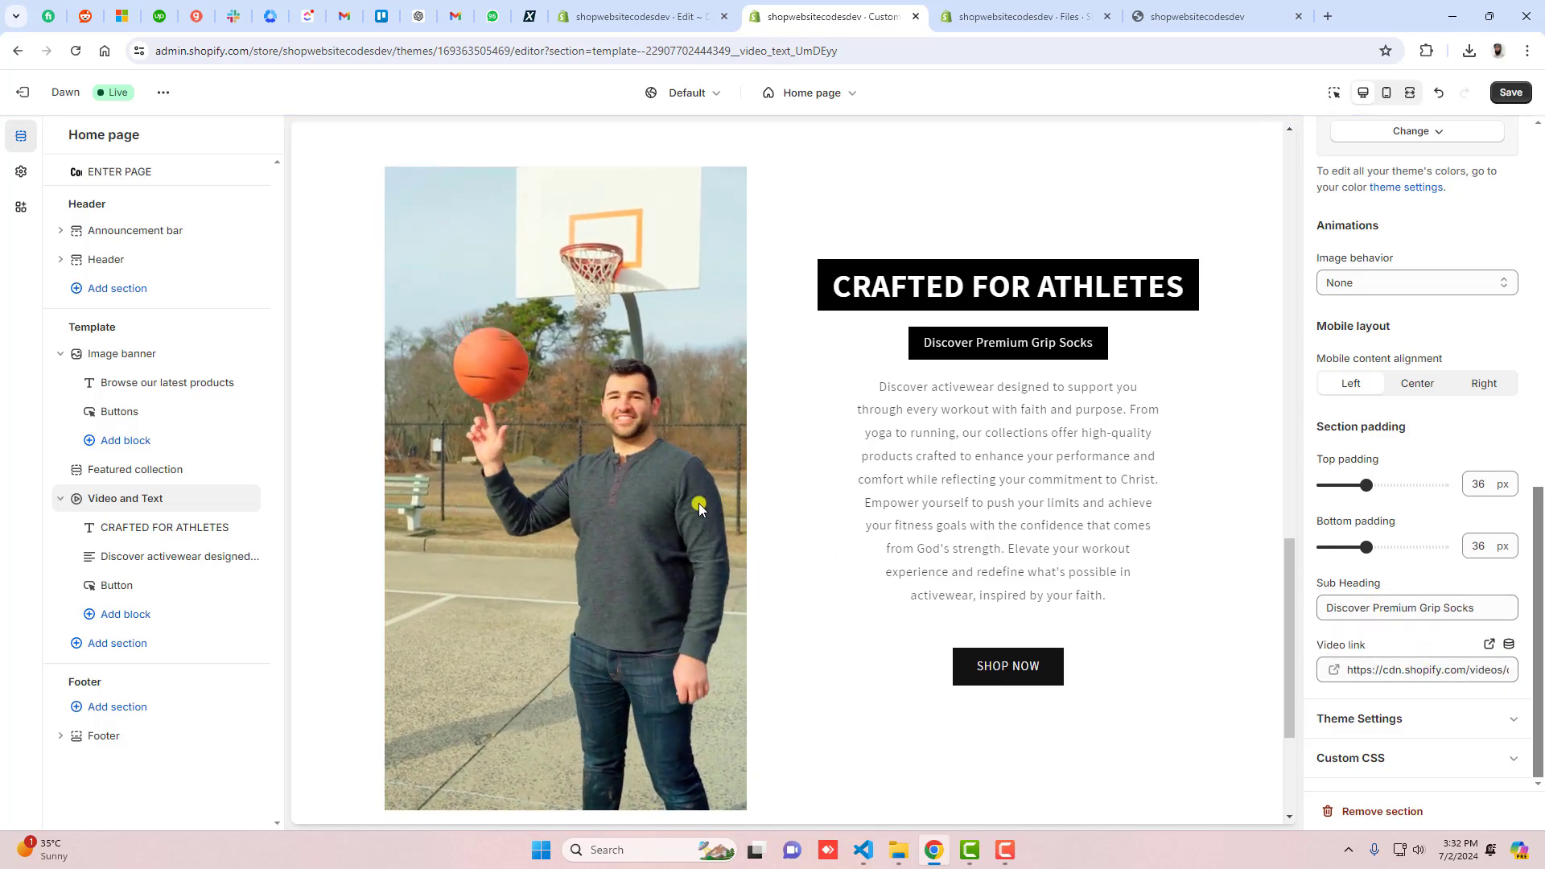
pyautogui.click(1507, 93)
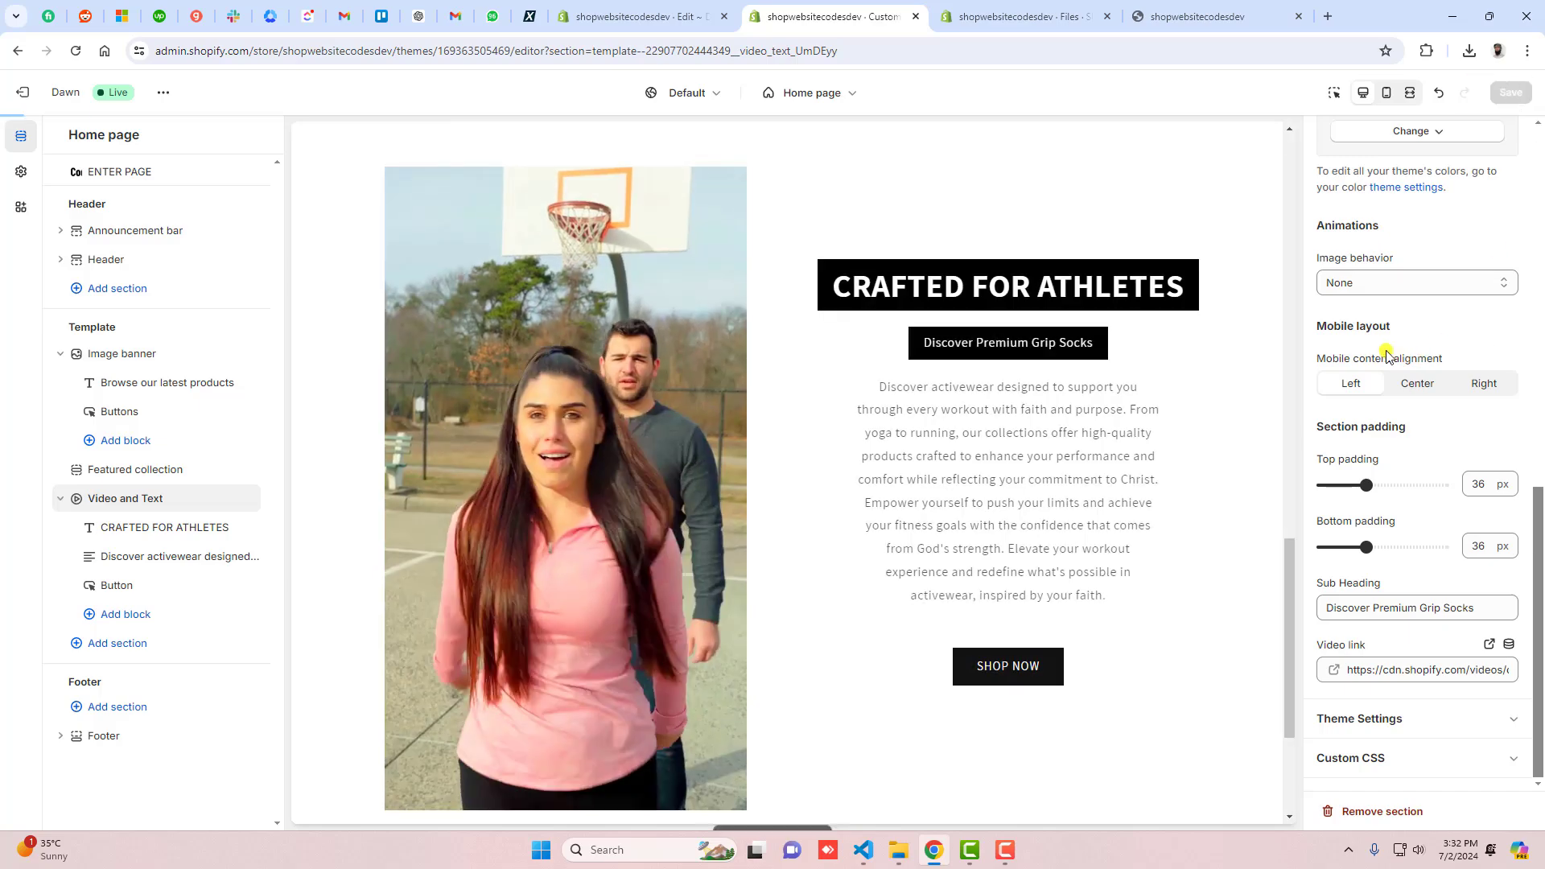
pyautogui.scroll(-3, 887, 447)
pyautogui.scroll(5, 888, 447)
# Reload the live storefront and inspect the new basketball video section.
pyautogui.click(1202, 15)
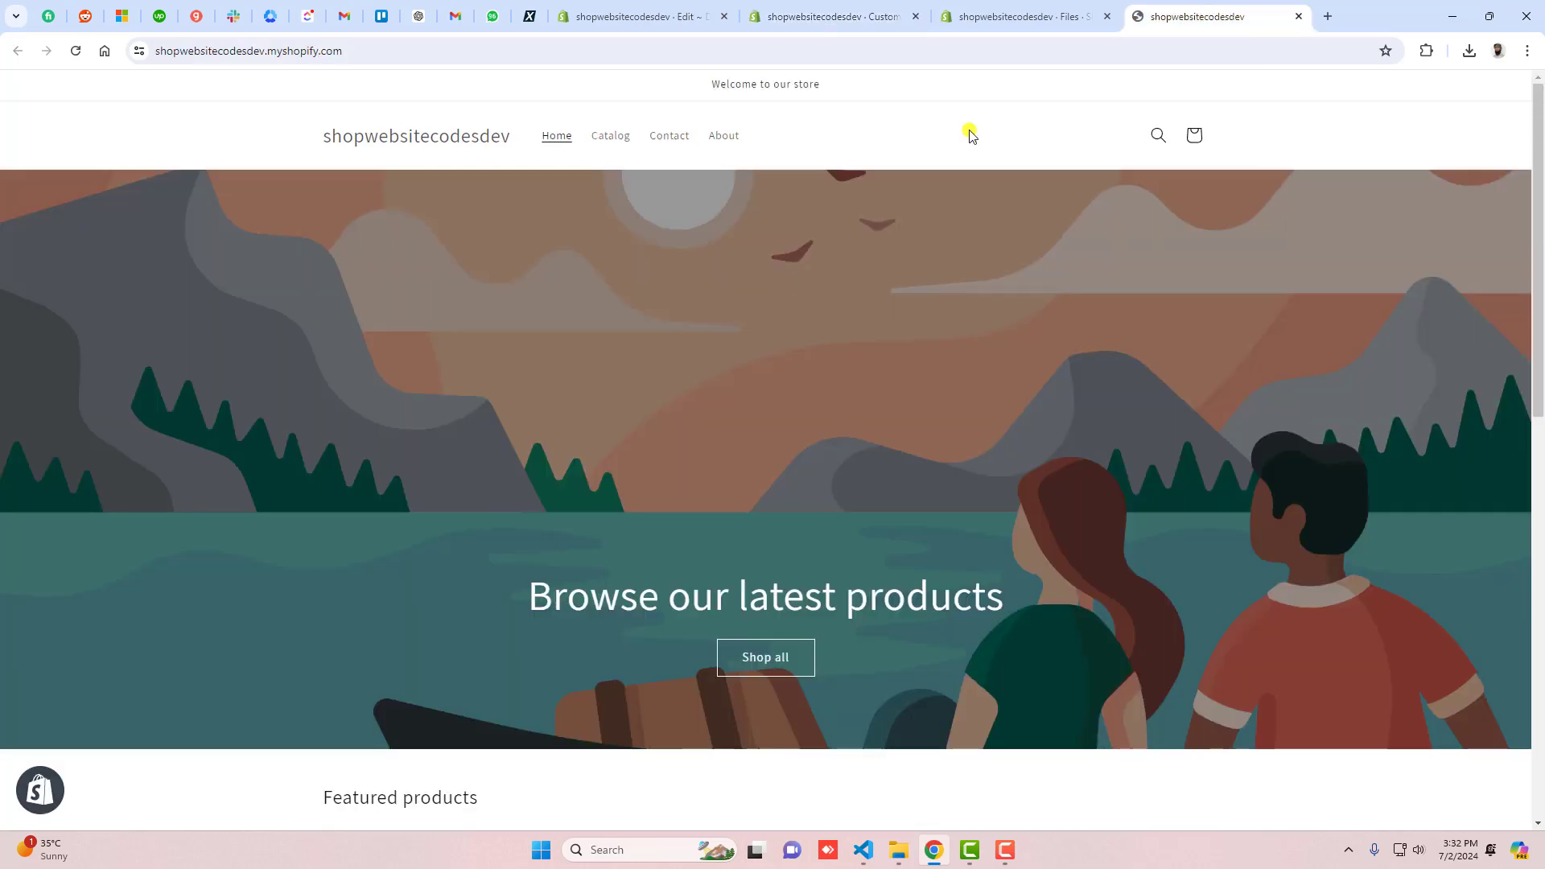
pyautogui.click(75, 50)
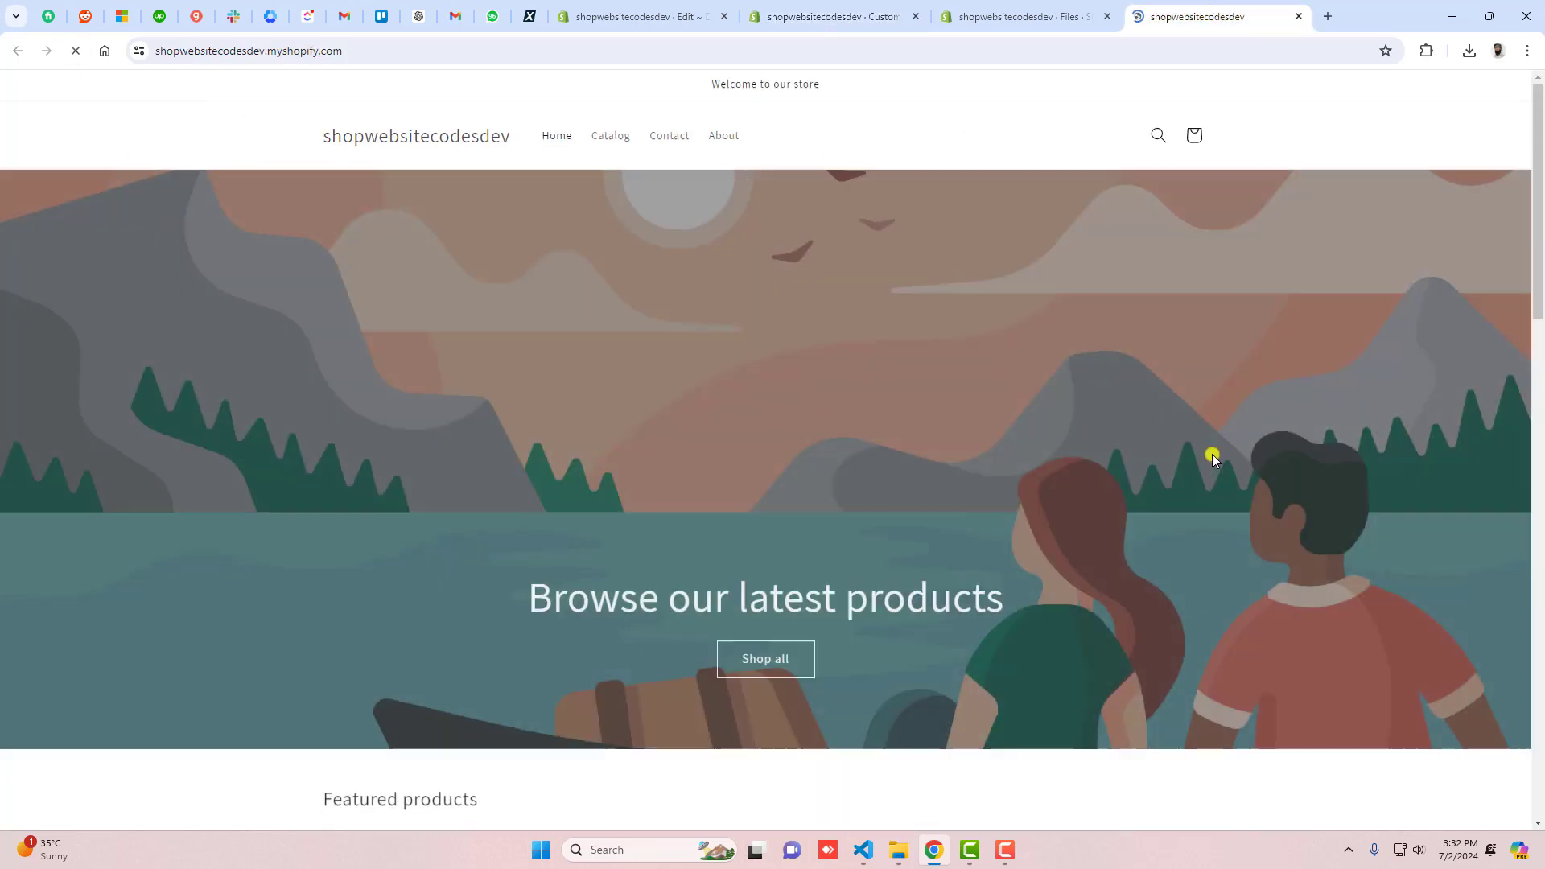
pyautogui.scroll(-5, 1213, 455)
pyautogui.scroll(-5, 1099, 559)
pyautogui.rightClick(862, 398)
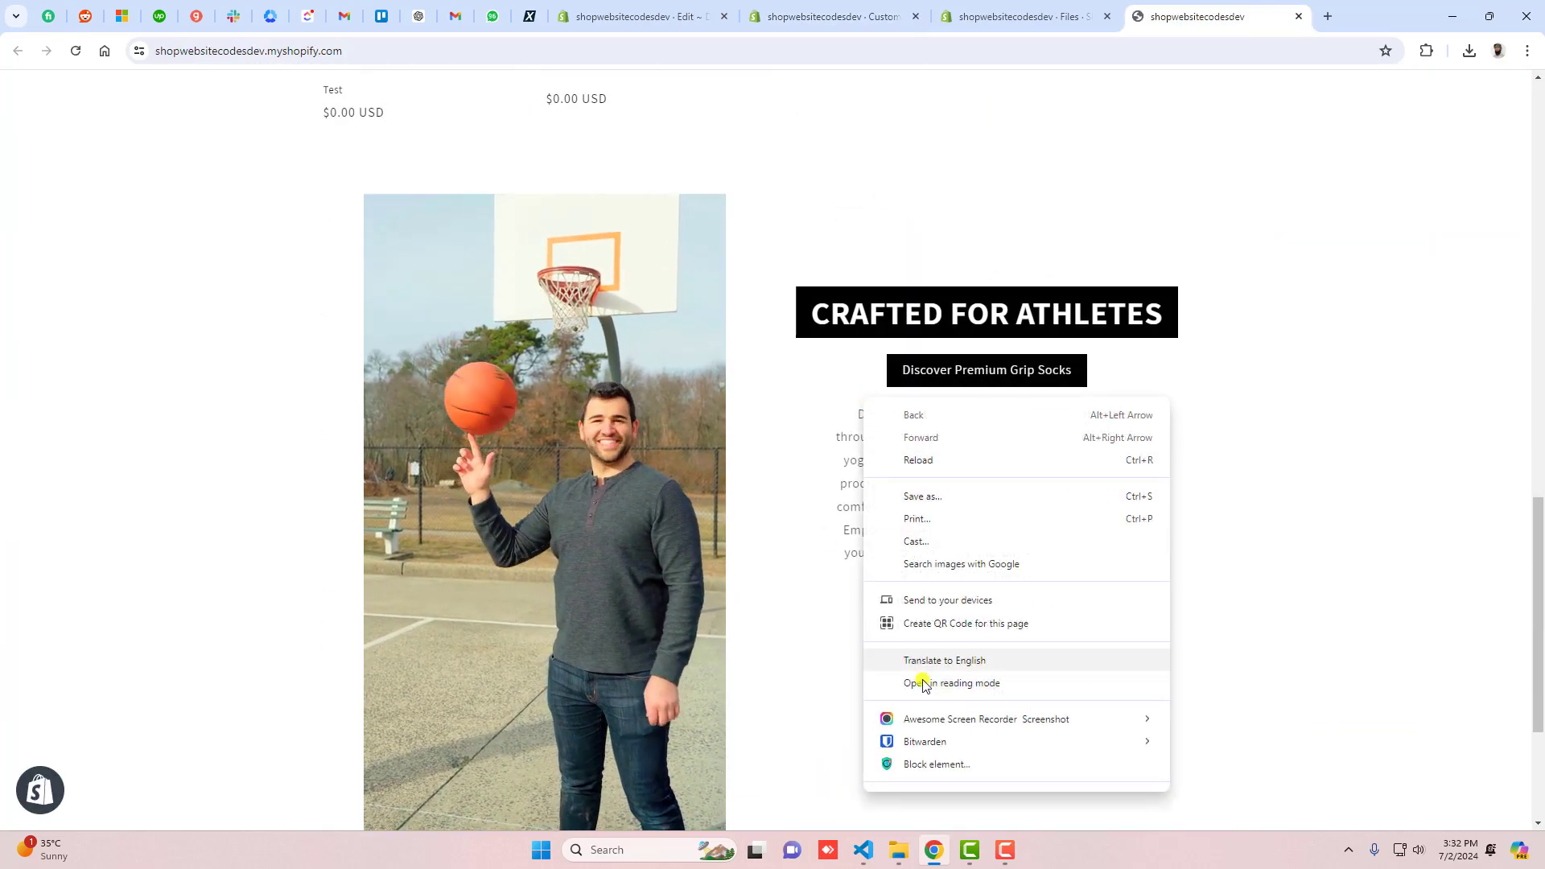
pyautogui.scroll(-2, 918, 754)
# Open Chrome DevTools and preview the video section in the 391x836 phone view.
pyautogui.click(944, 773)
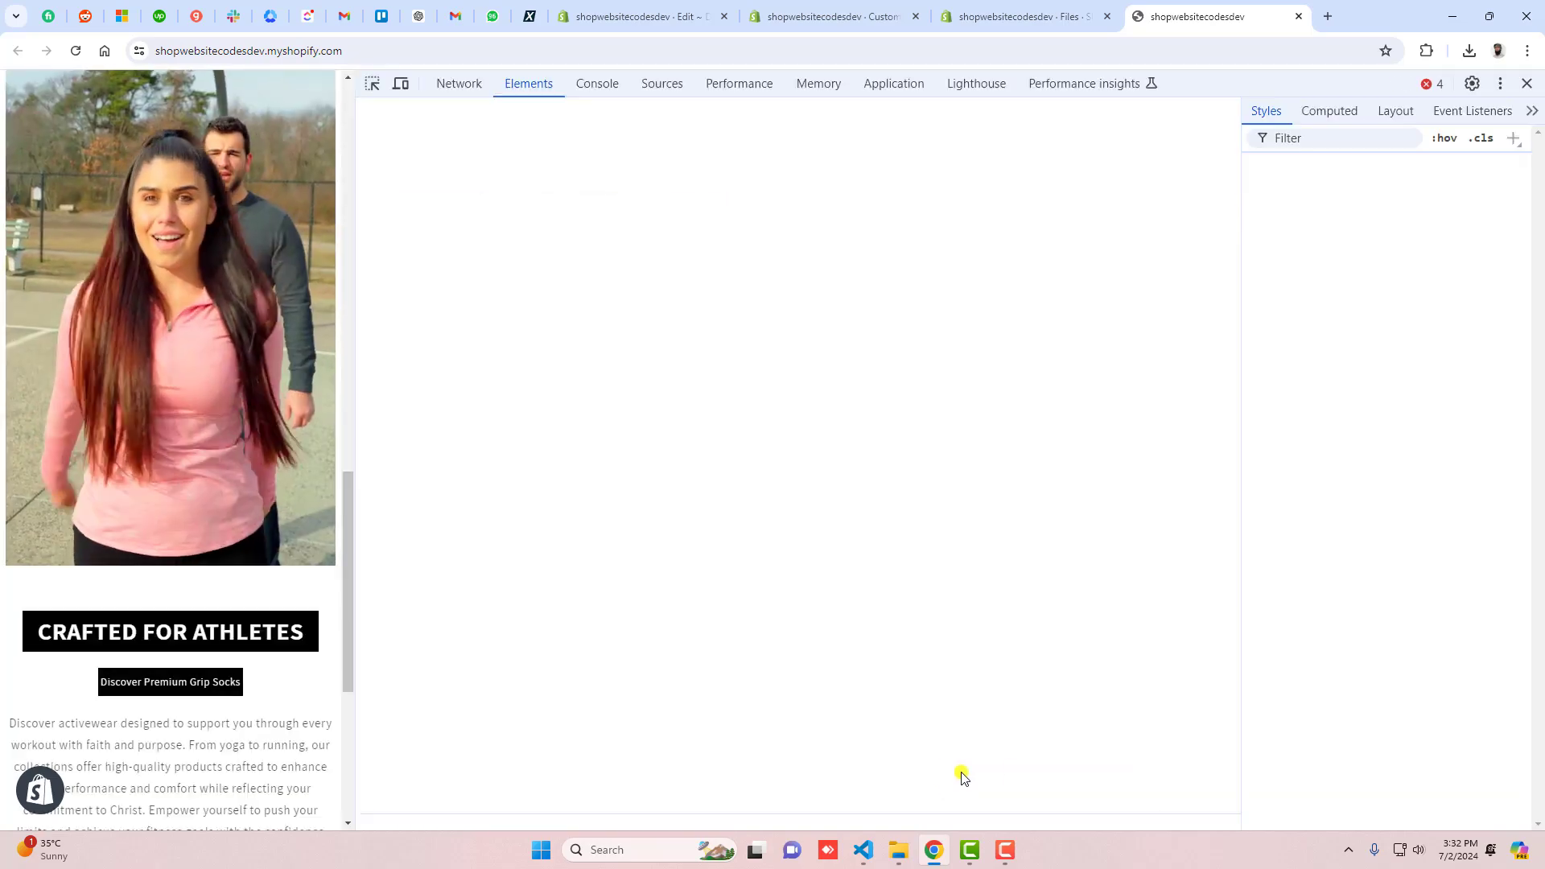
pyautogui.scroll(4, 296, 514)
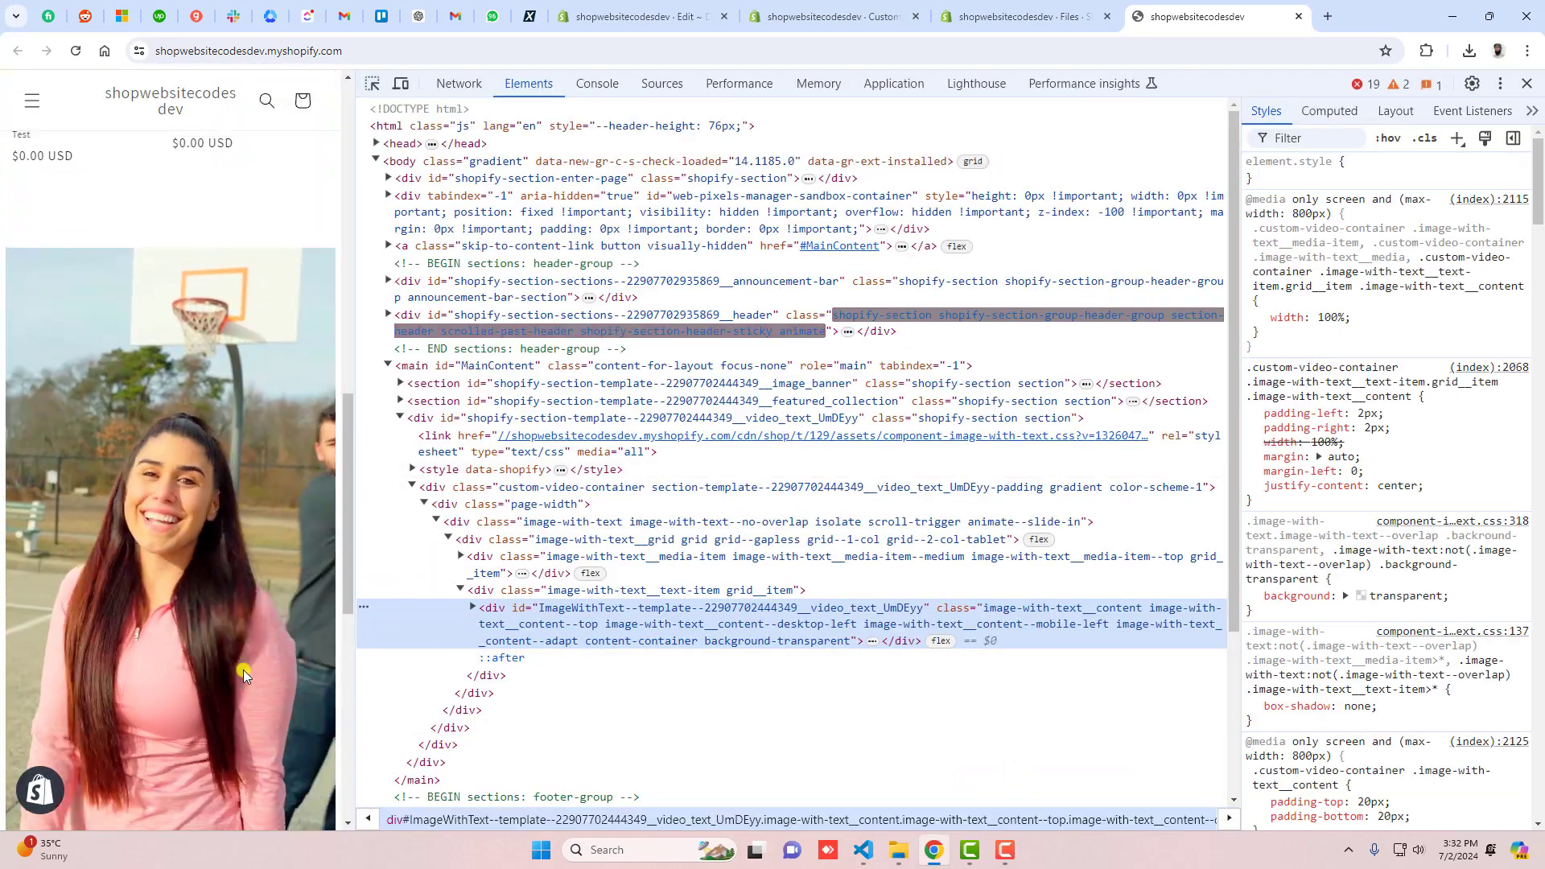
pyautogui.click(400, 83)
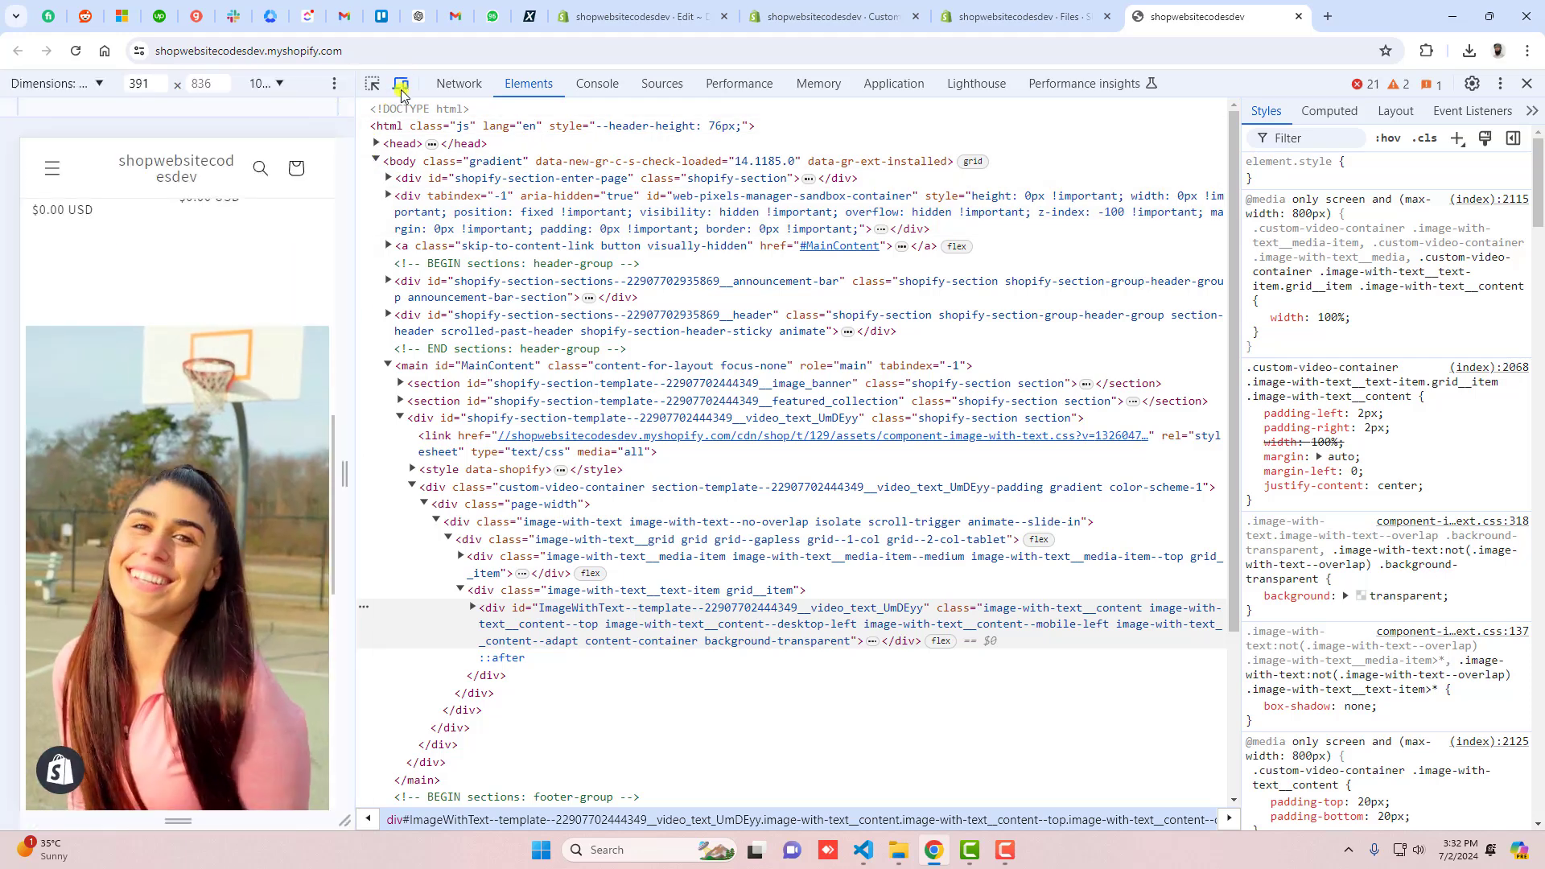
pyautogui.scroll(-5, 247, 634)
pyautogui.scroll(-2, 247, 636)
pyautogui.scroll(-5, 246, 635)
pyautogui.scroll(-2, 180, 347)
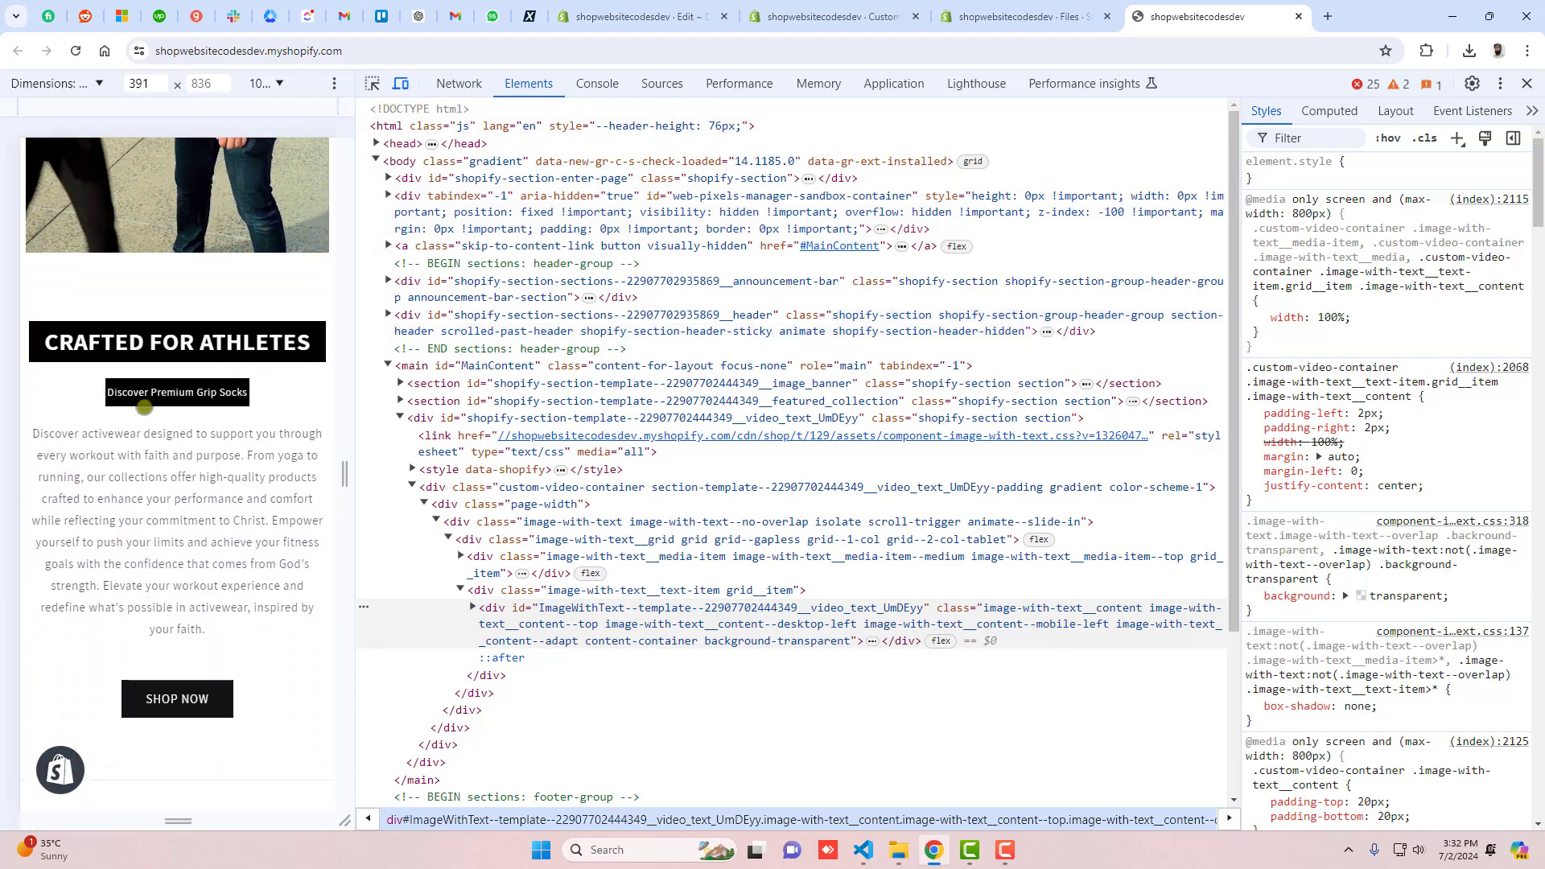
pyautogui.scroll(1, 230, 501)
pyautogui.scroll(3, 229, 500)
pyautogui.scroll(2, 230, 501)
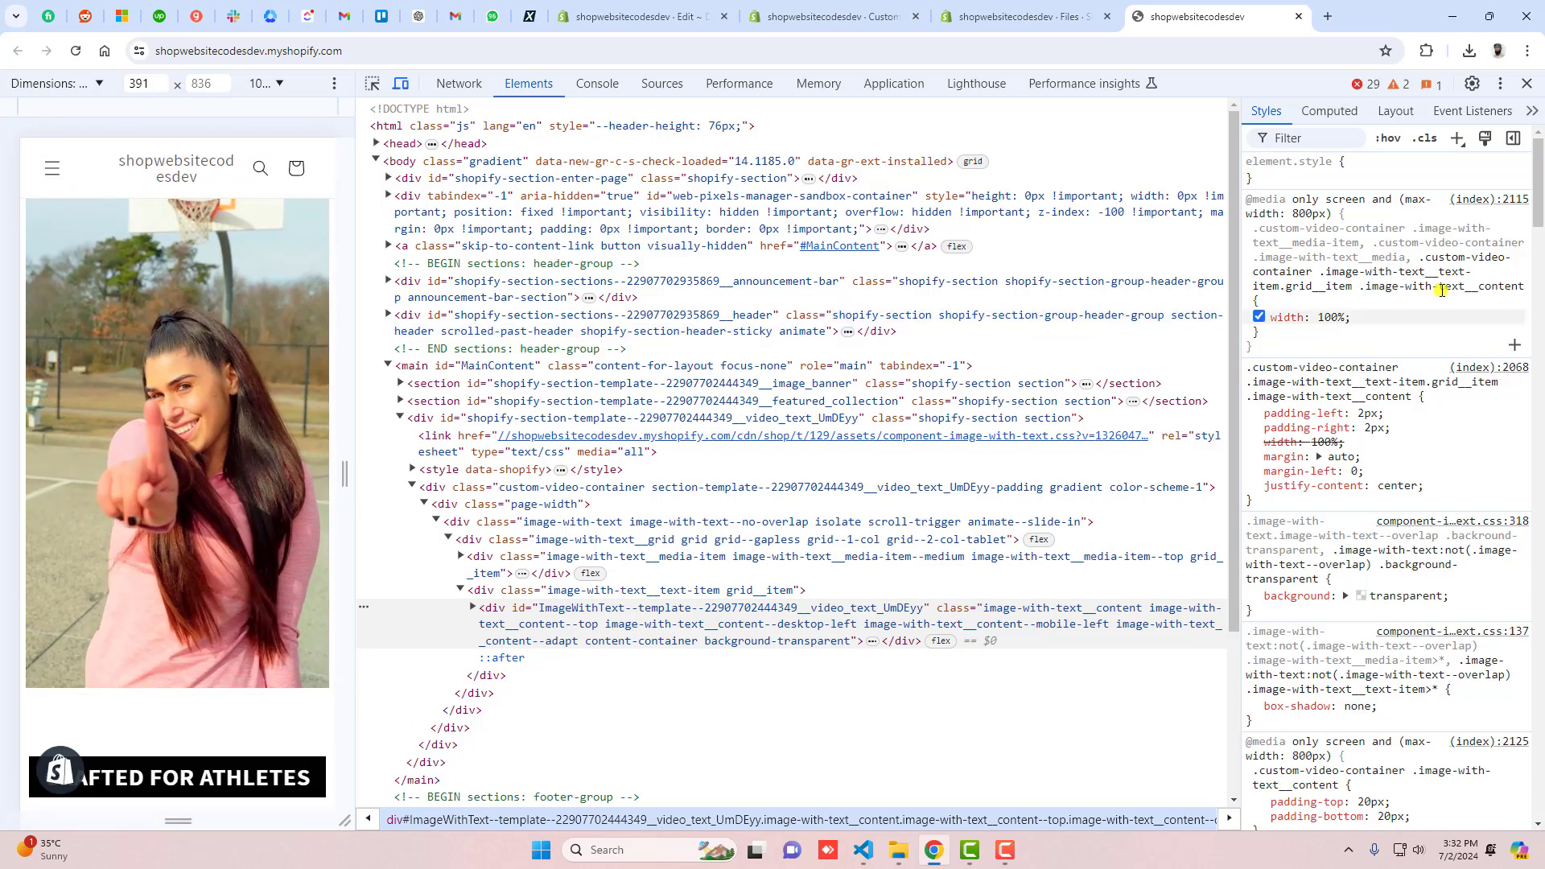
pyautogui.press('F12')
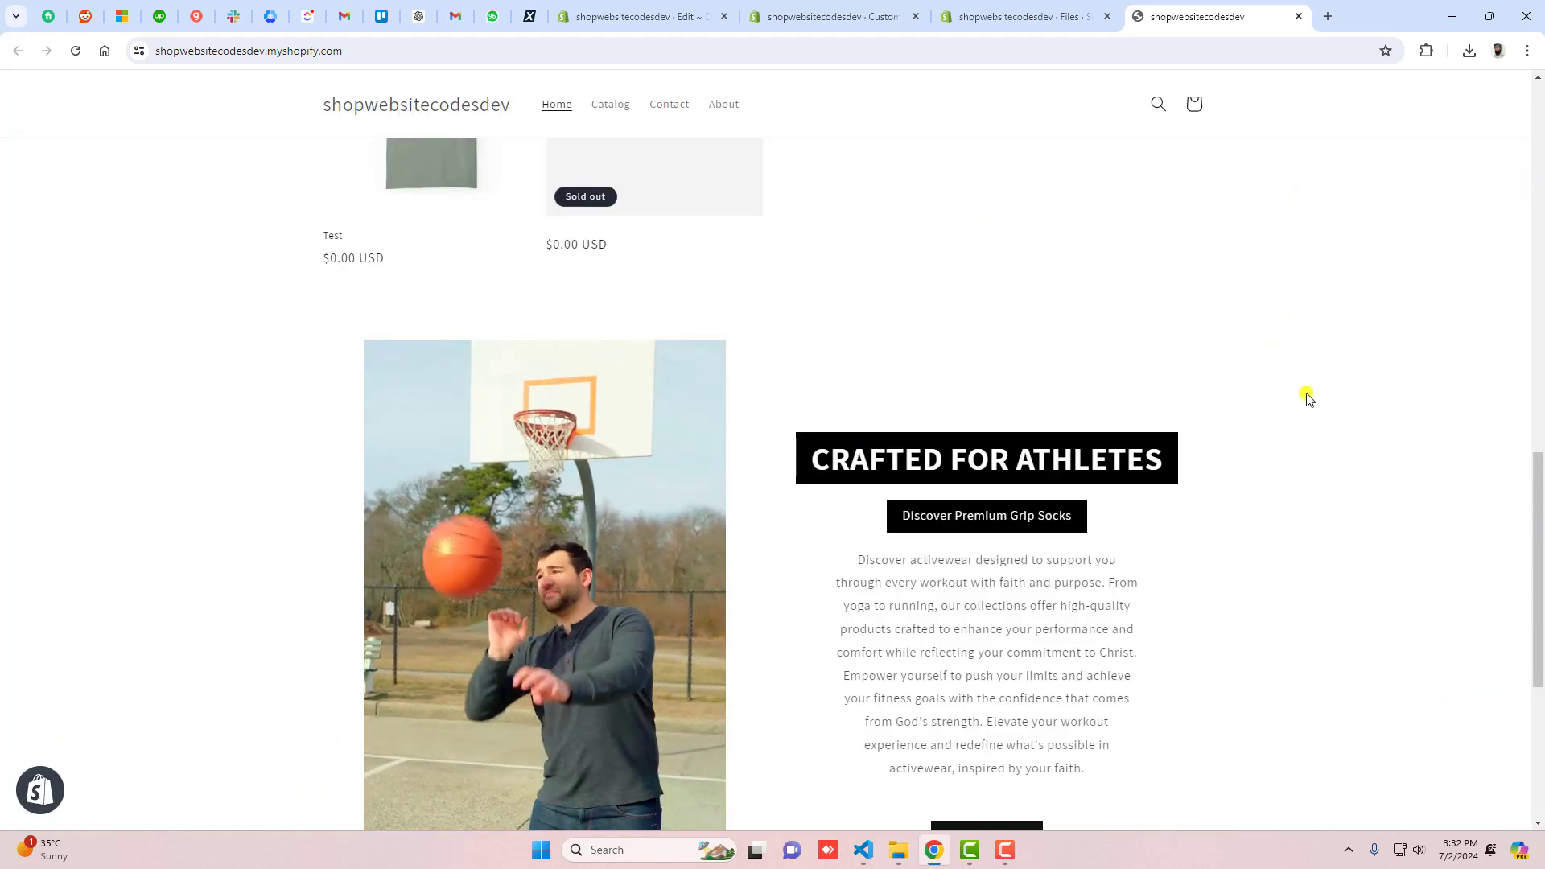
pyautogui.moveTo(1538, 507); pyautogui.dragTo(1540, 571)
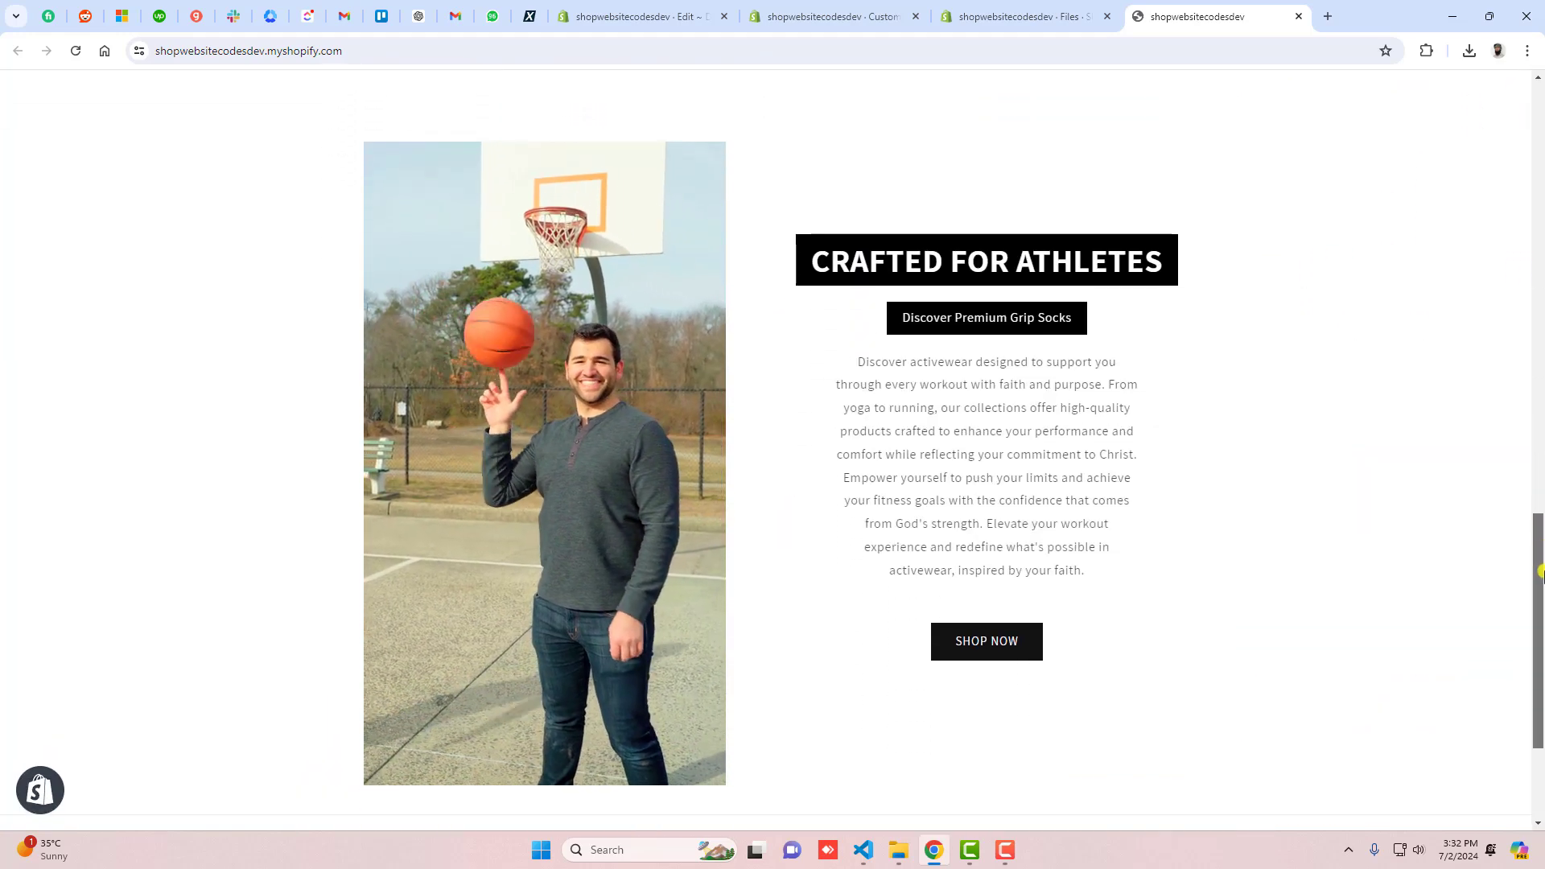